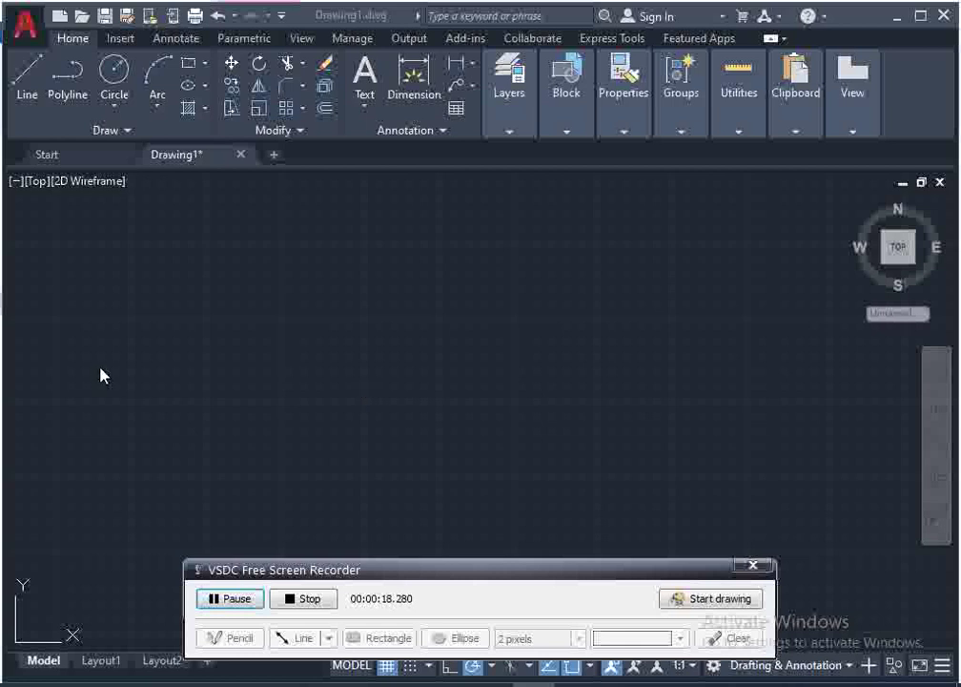
# Undo the last change in Drawing1, returning it to the World coordinate system
pyautogui.click(33, 349)
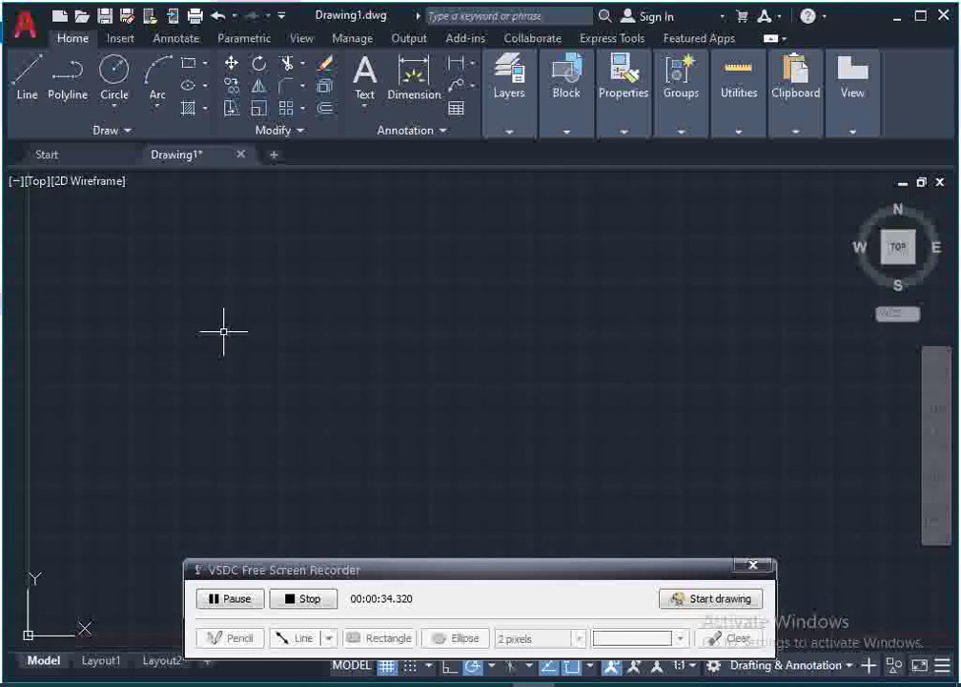
pyautogui.hotkey('ctrl', 'z')
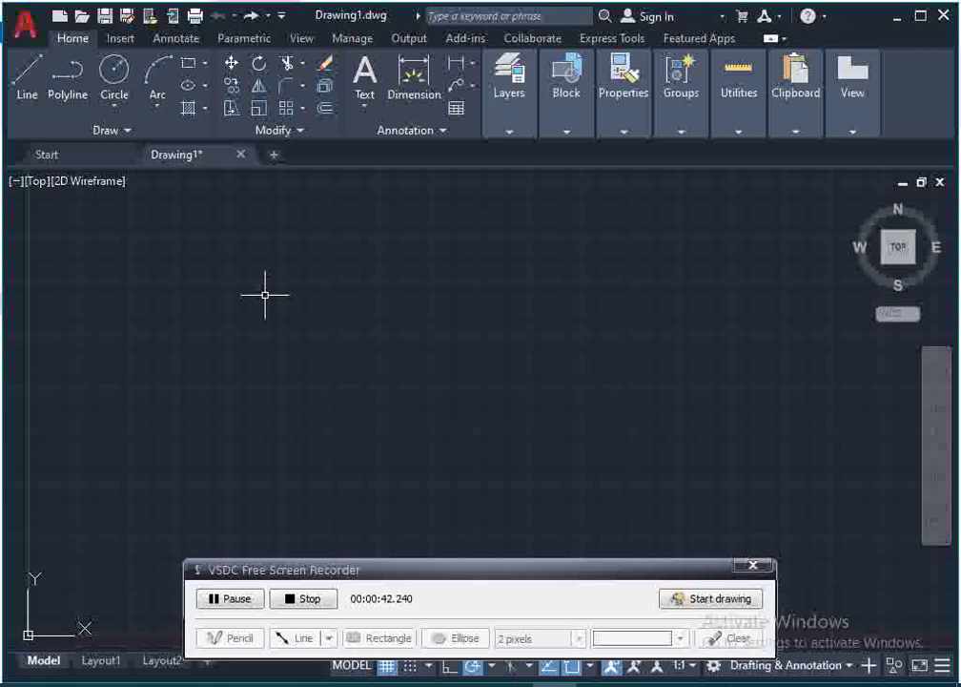
# Open Drawing Units with UN and set the length type to Architectural
pyautogui.write('un')
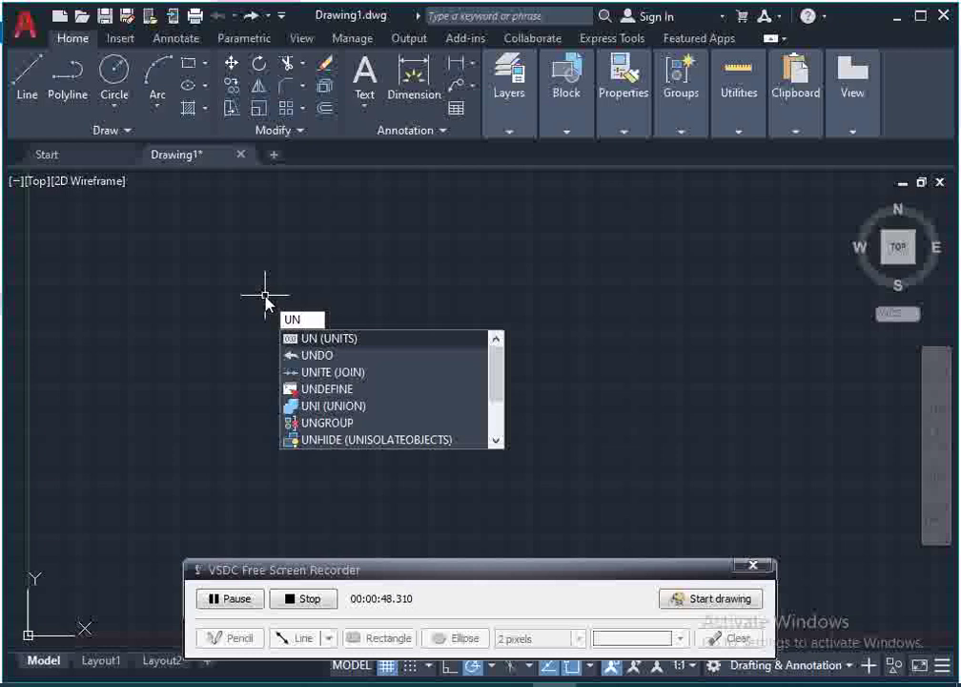
pyautogui.press('Return')
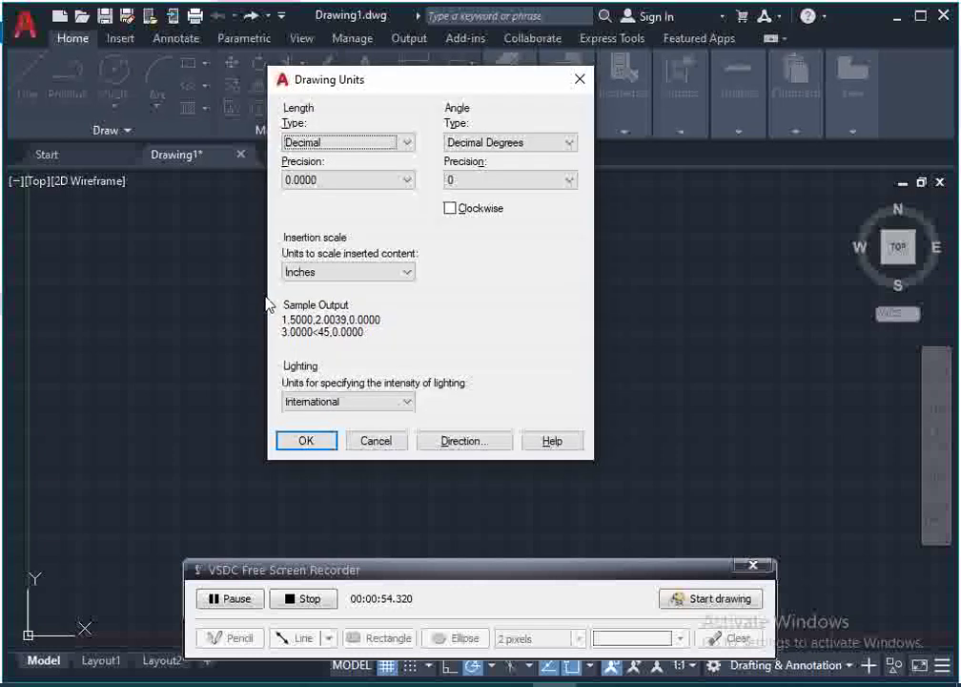
pyautogui.click(375, 148)
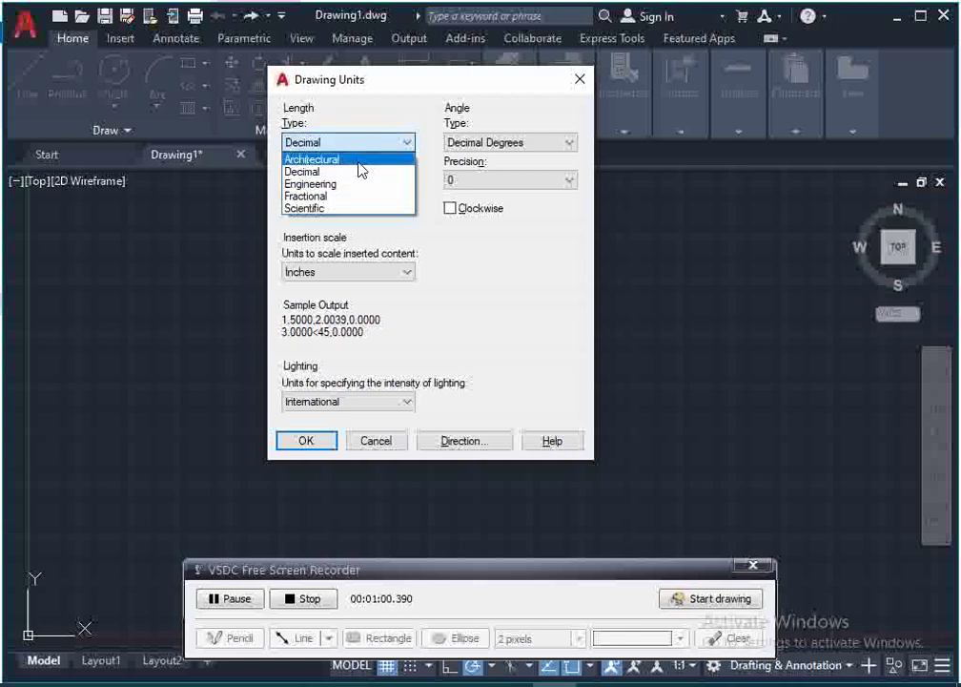
pyautogui.click(360, 162)
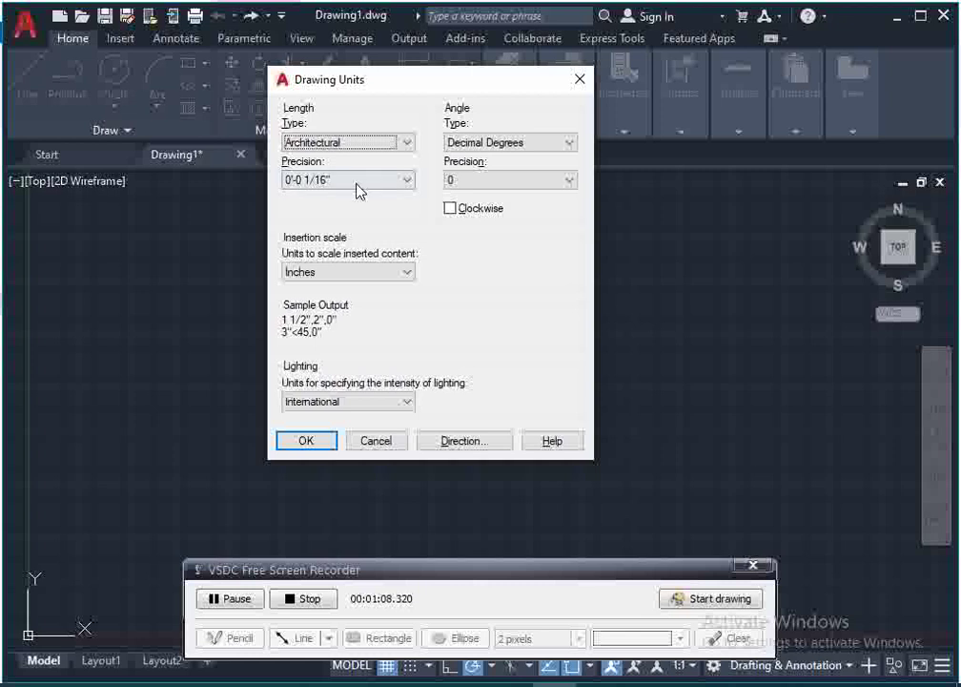
# Set the Architectural length precision to 0'-0 1/8" and apply the units
pyautogui.click(358, 187)
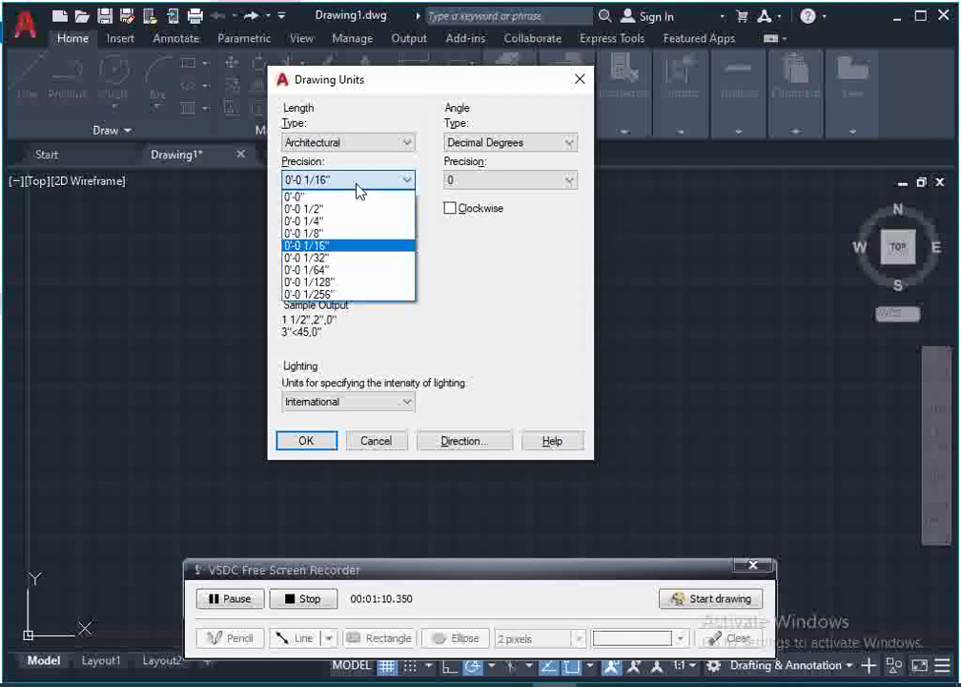
pyautogui.click(352, 235)
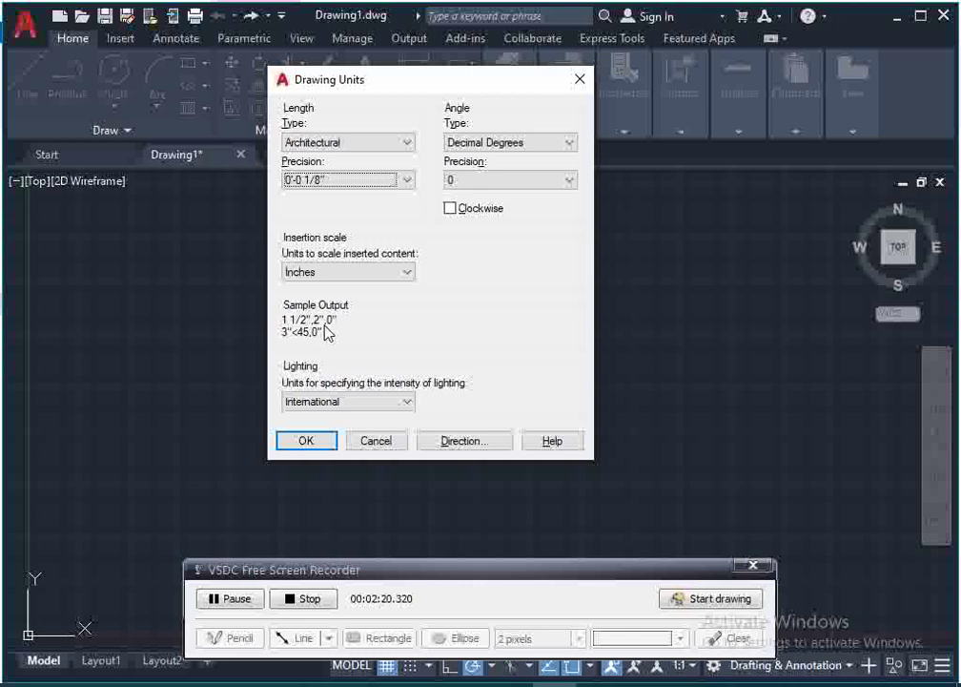
pyautogui.click(288, 444)
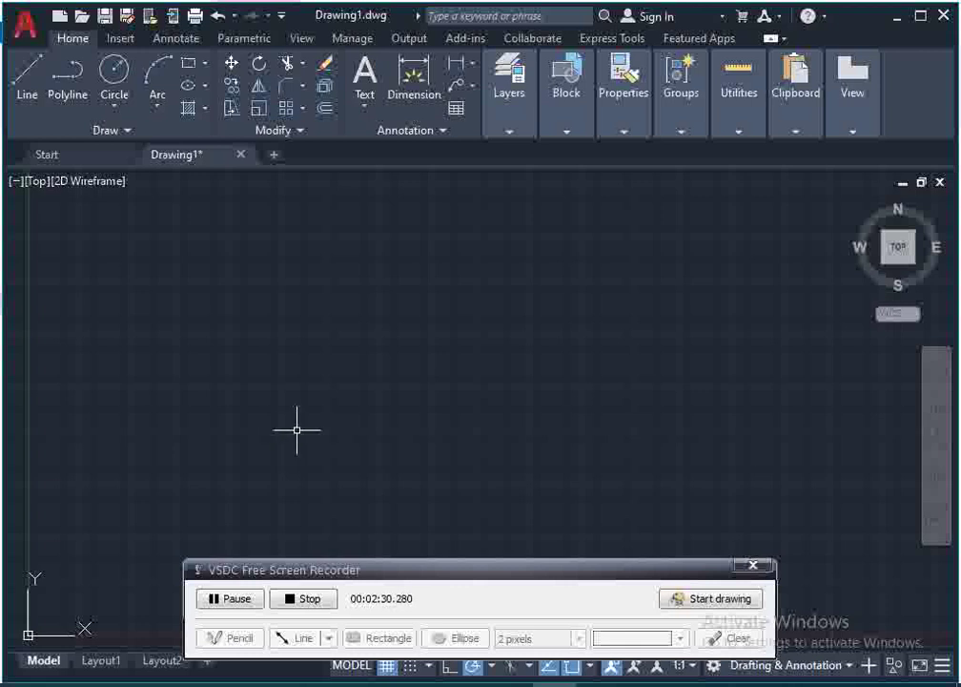
# Start LIMITS and enter 50',50' as the lower left corner
pyautogui.write('l')
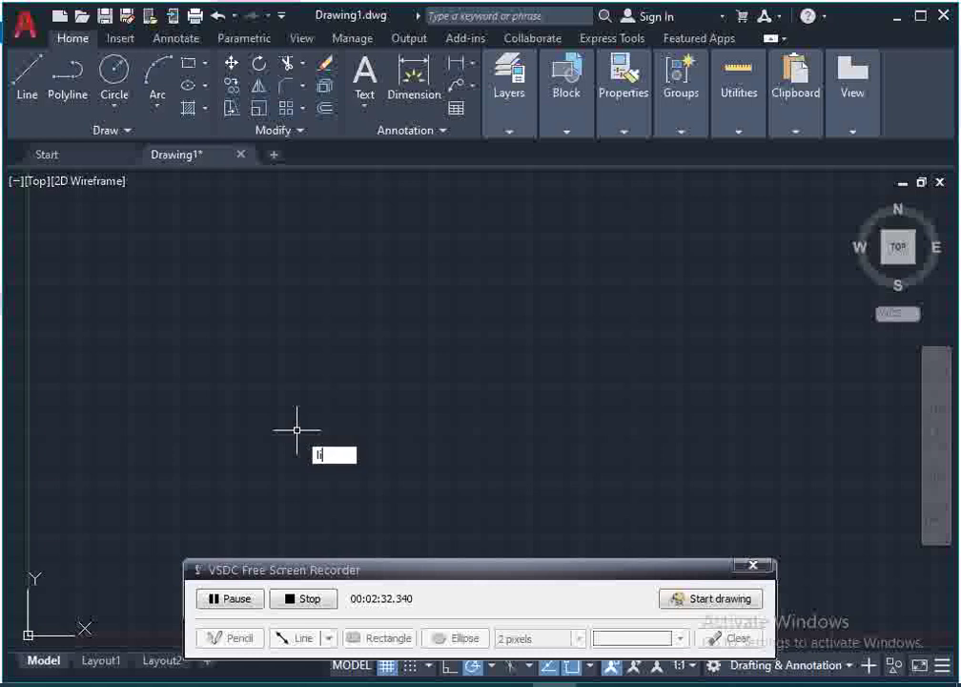
pyautogui.write('i')
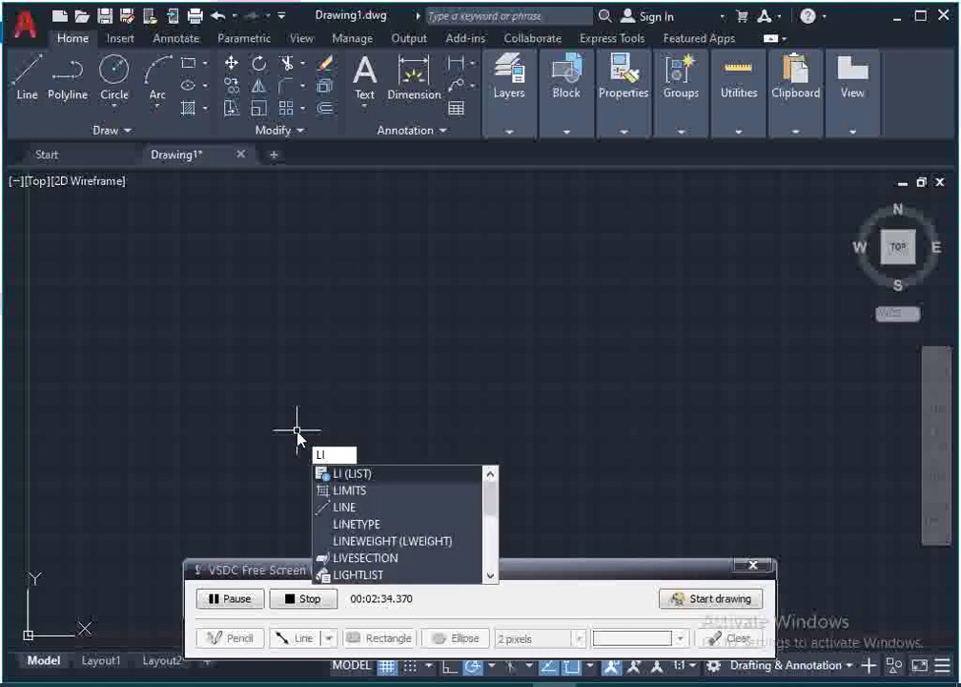
pyautogui.press('Down')
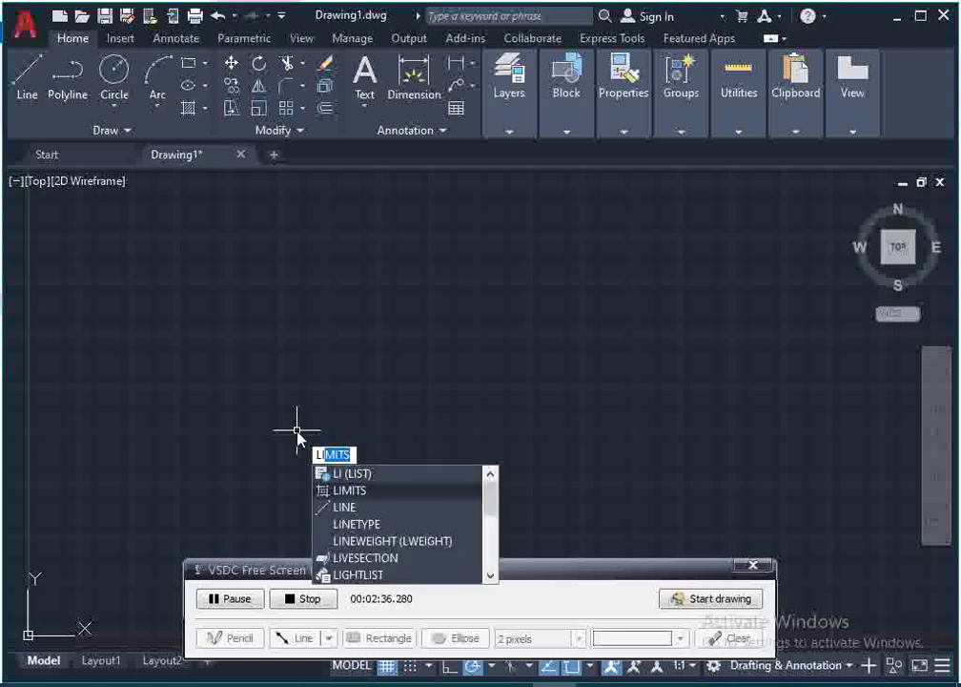
pyautogui.press('Return')
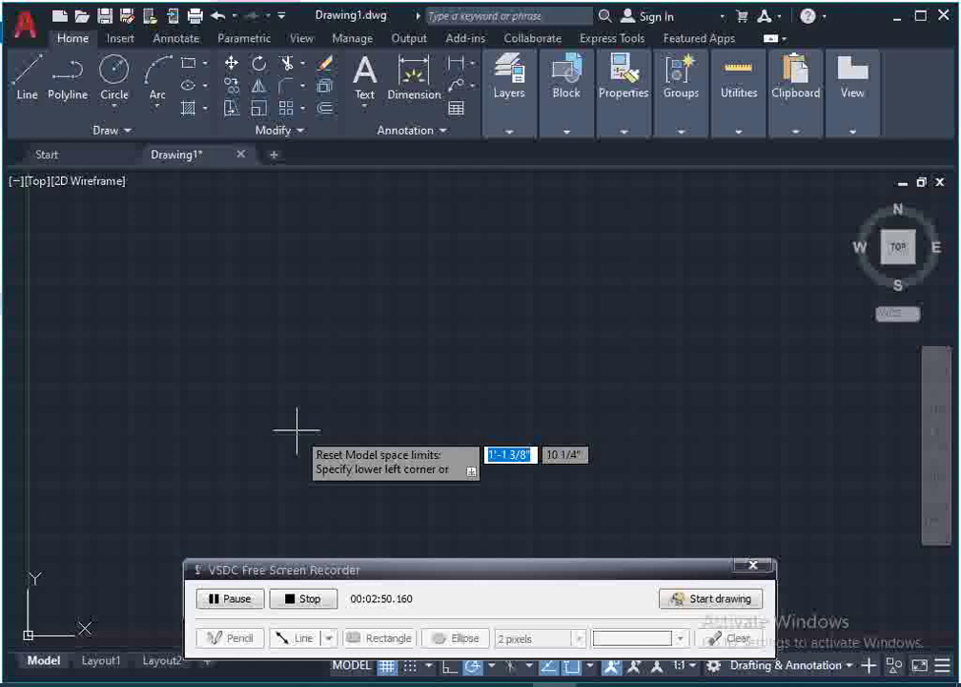
pyautogui.write('50')
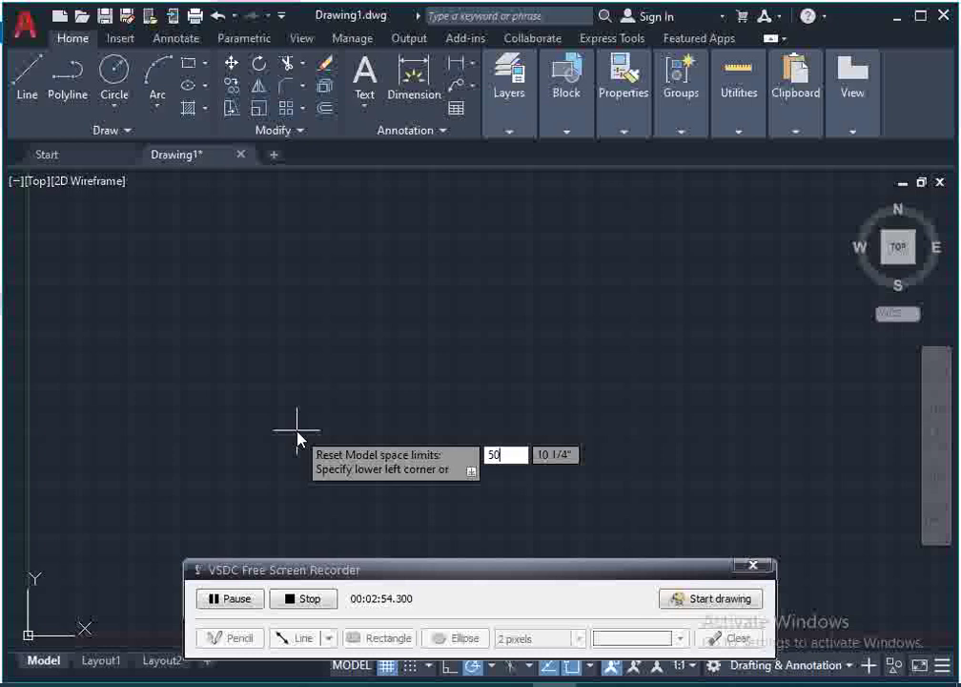
pyautogui.write("'")
pyautogui.press('Tab')
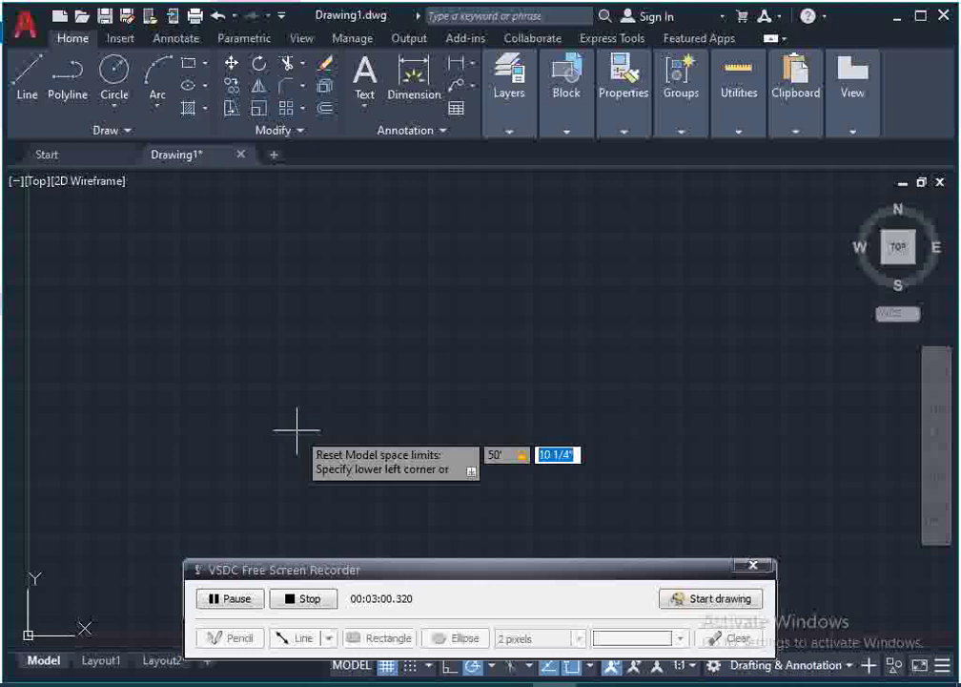
pyautogui.write('50')
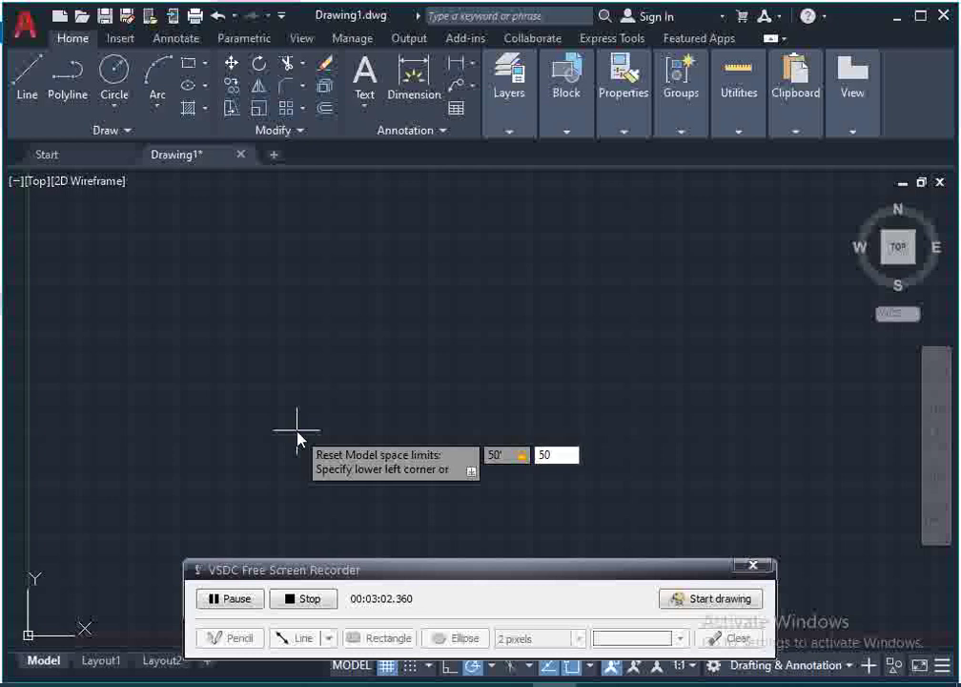
pyautogui.write("'")
pyautogui.press('Return')
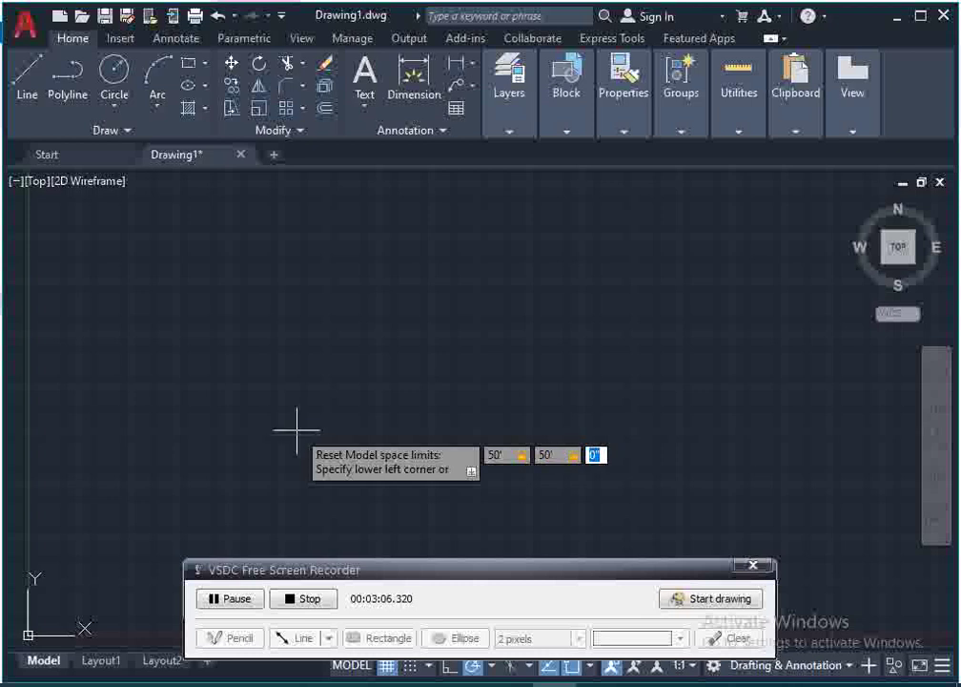
pyautogui.press('Return')
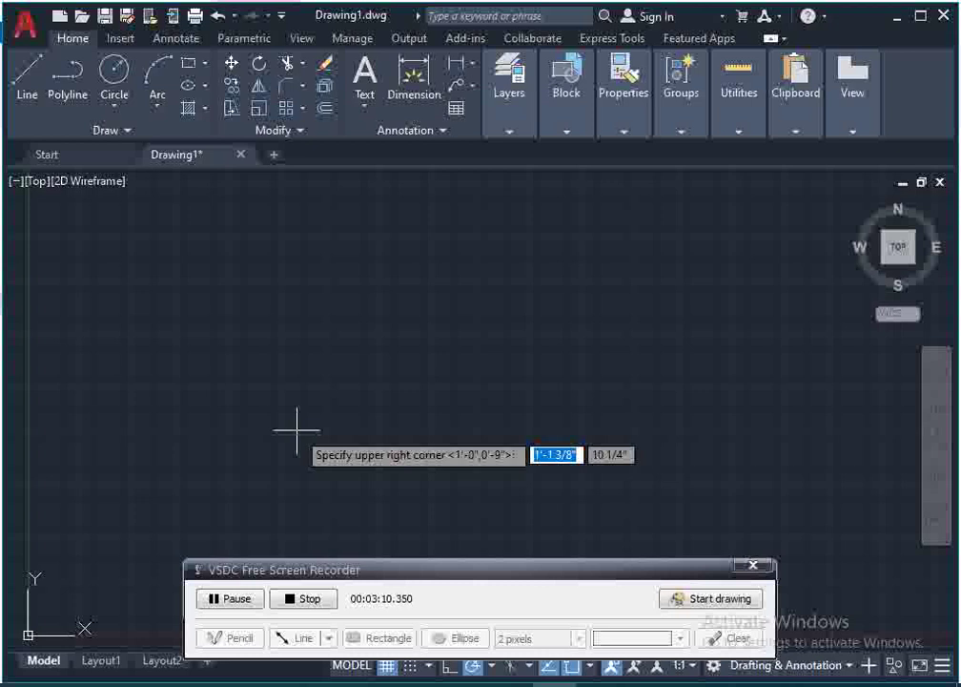
# Enter 50',50' as the upper right corner to finish the limits
pyautogui.write('50')
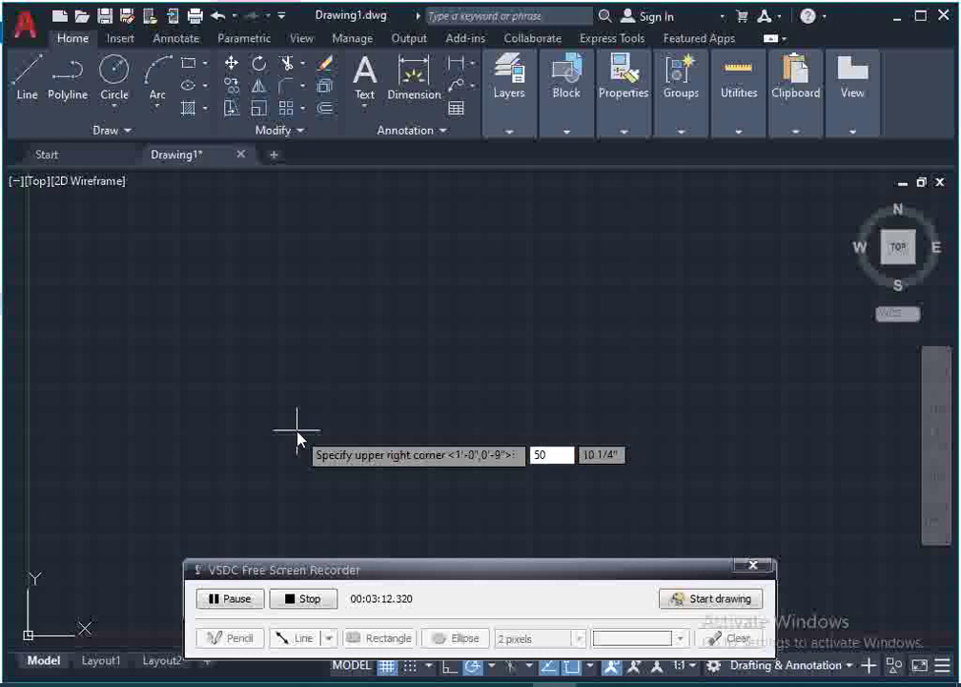
pyautogui.write("'")
pyautogui.press('Tab')
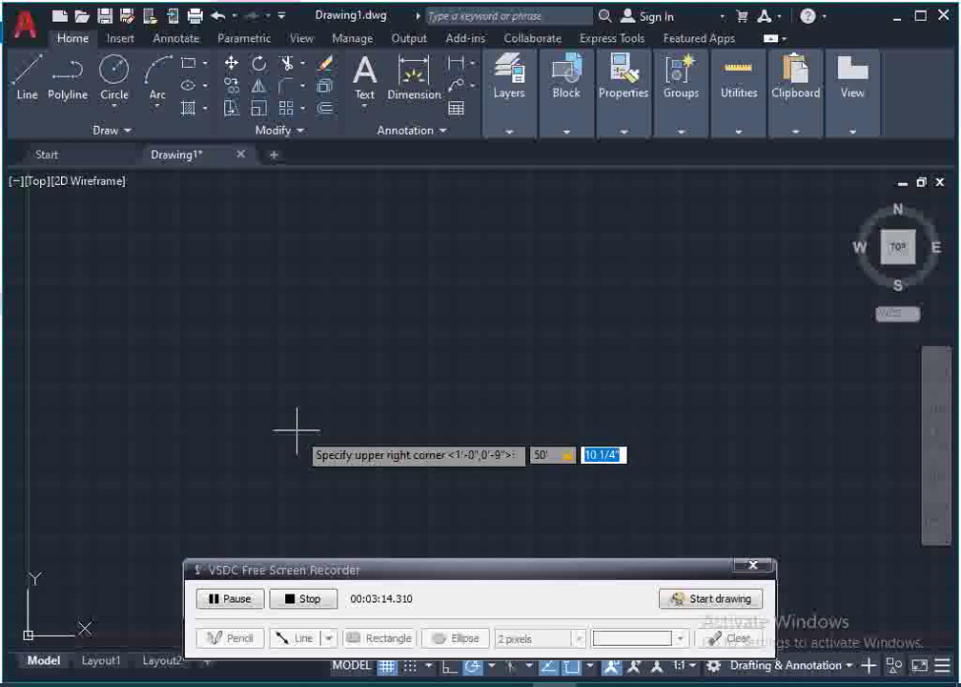
pyautogui.write("50'")
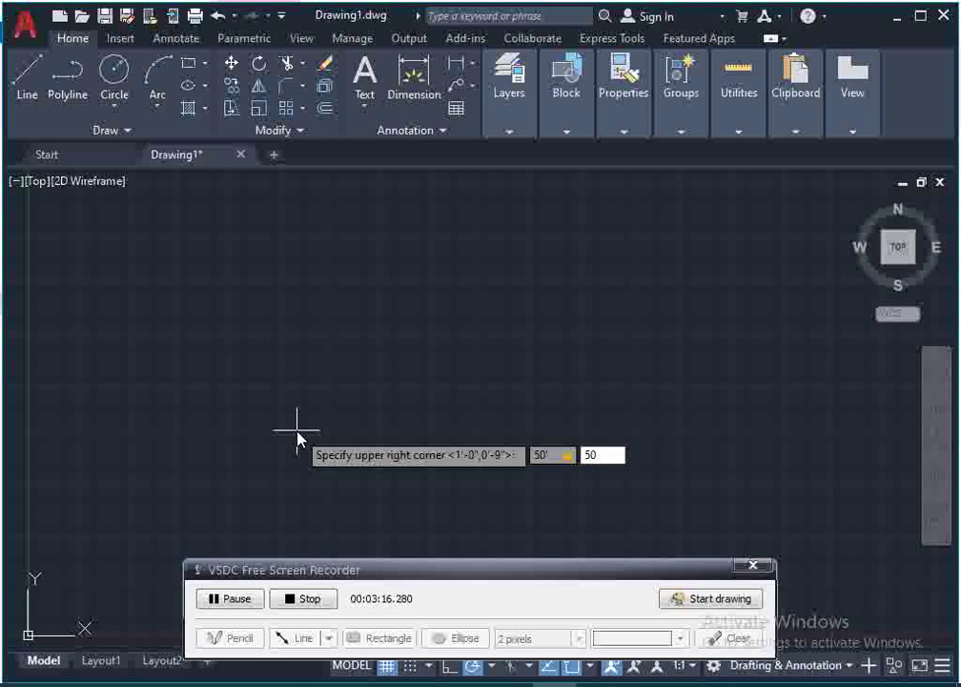
pyautogui.press('Tab')
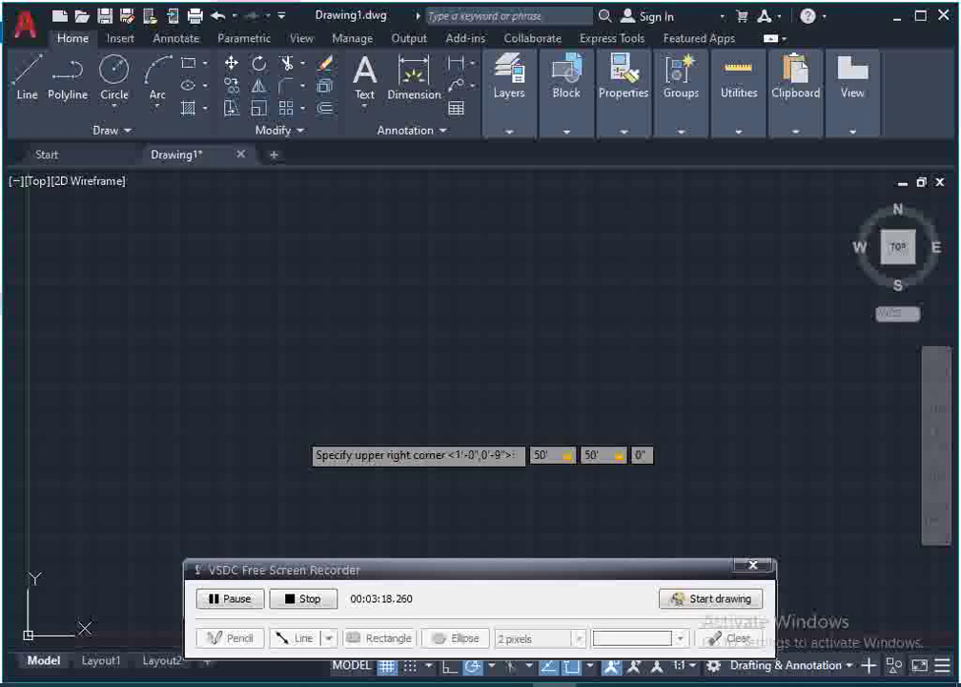
pyautogui.press('Return')
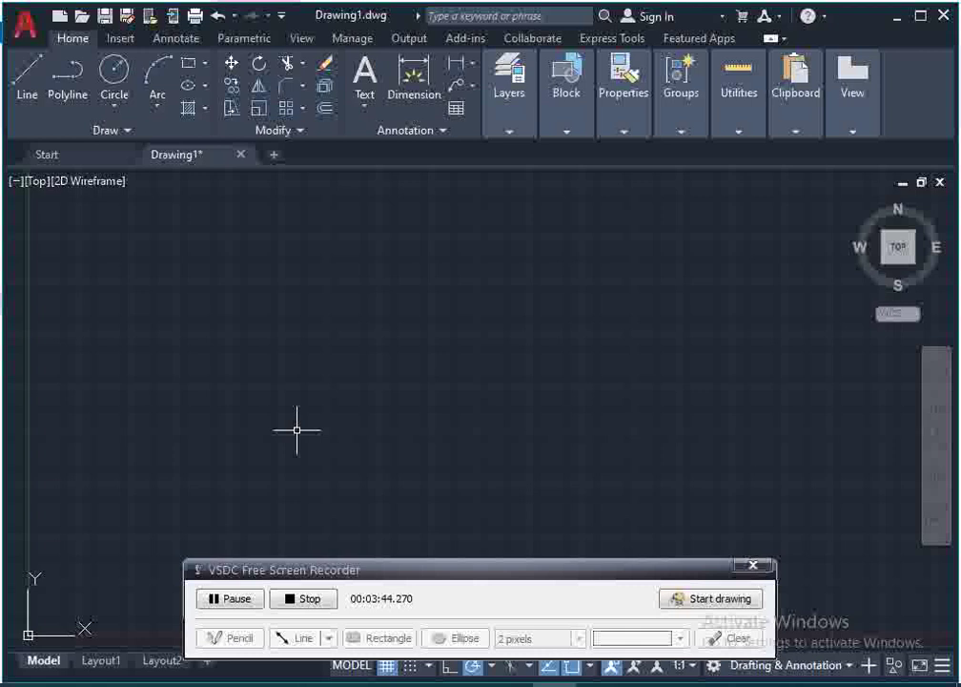
# Zoom All so the whole drawing area fills the view
pyautogui.write('z')
pyautogui.press('Return')
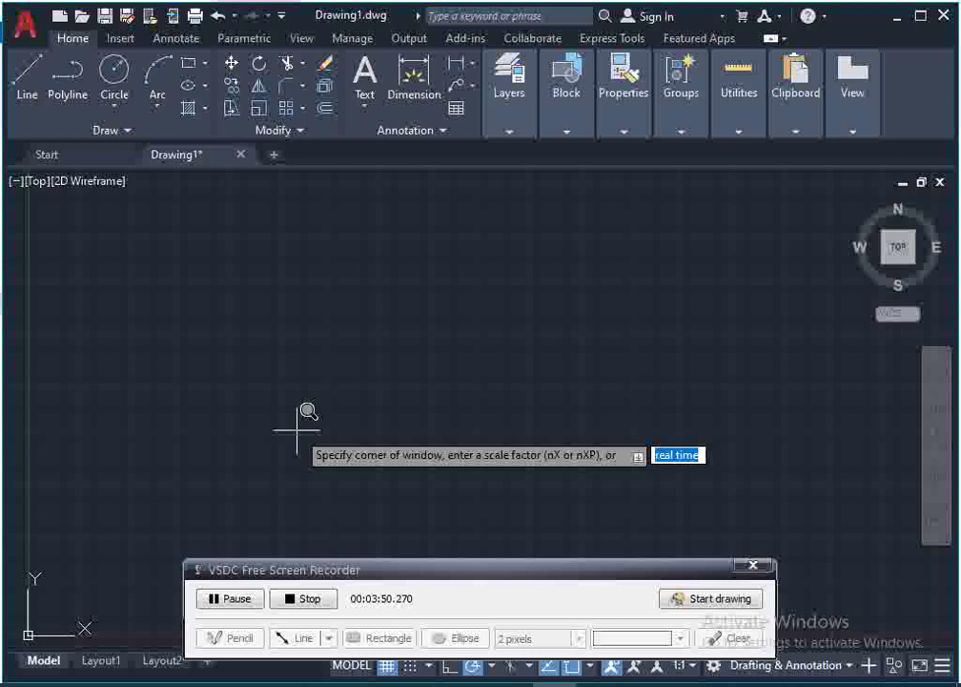
pyautogui.write('z')
pyautogui.press('Return')
pyautogui.write('a')
pyautogui.press('Return')
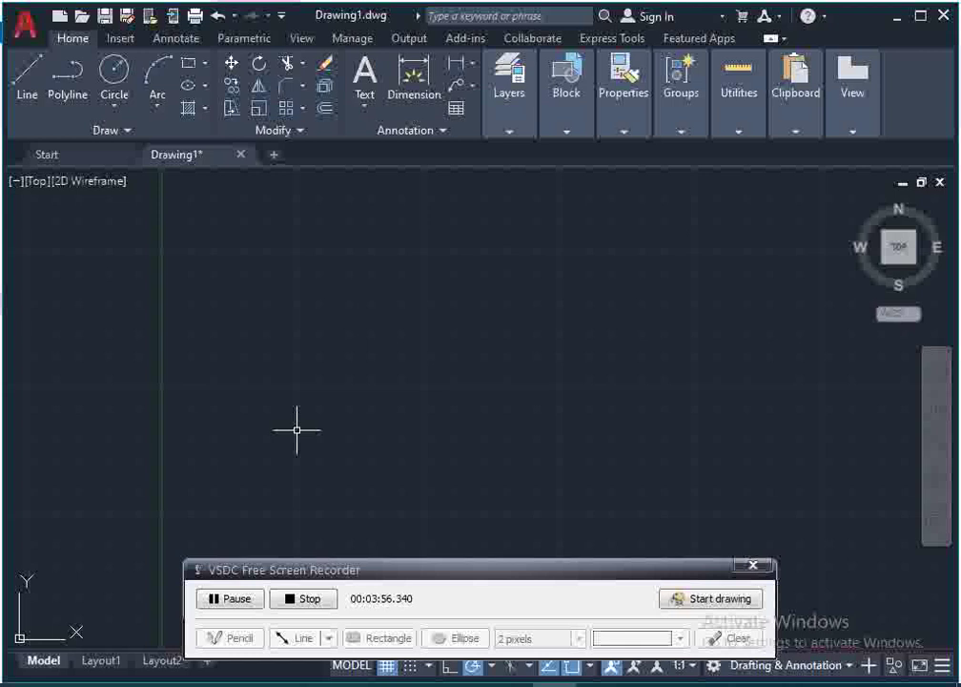
pyautogui.scroll(-4, 264, 429)
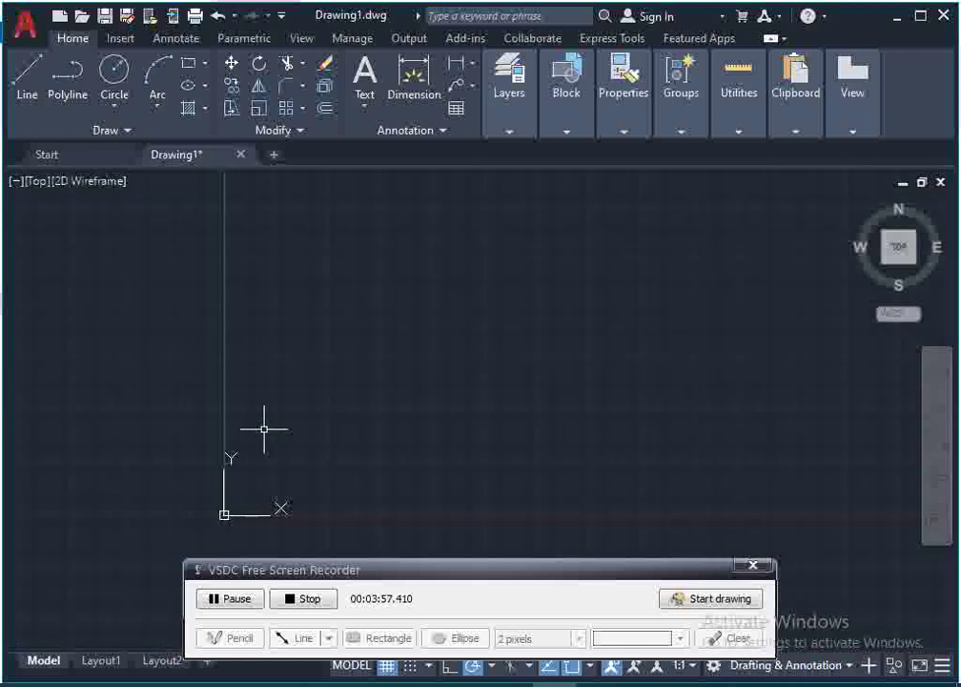
# Move the UCS origin and icon to the drawing area's lower-left corner, leaving nothing selected
pyautogui.click(221, 514)
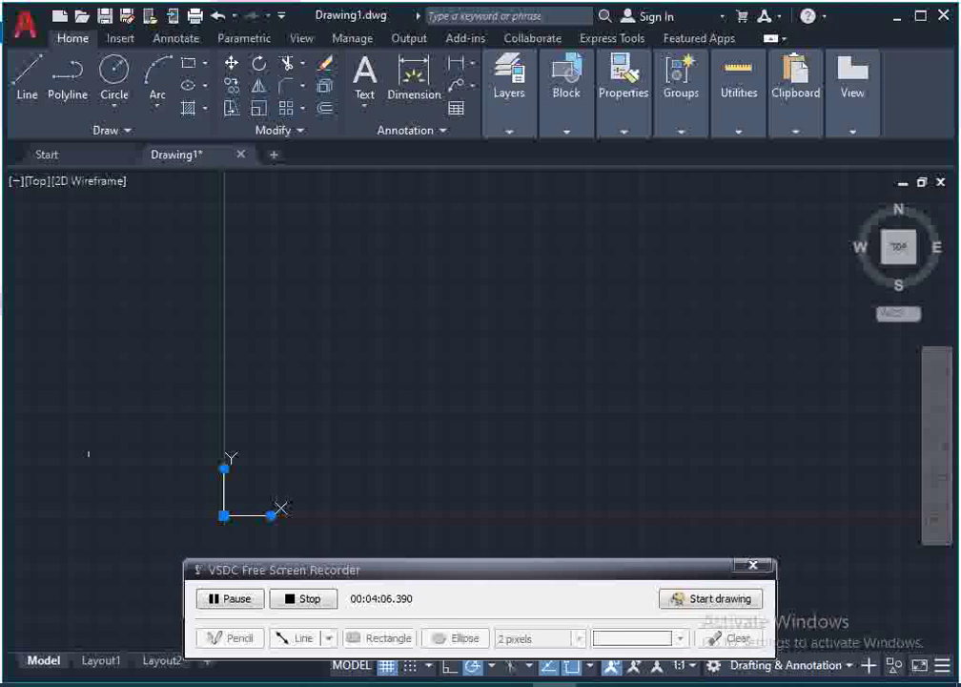
pyautogui.click(224, 515)
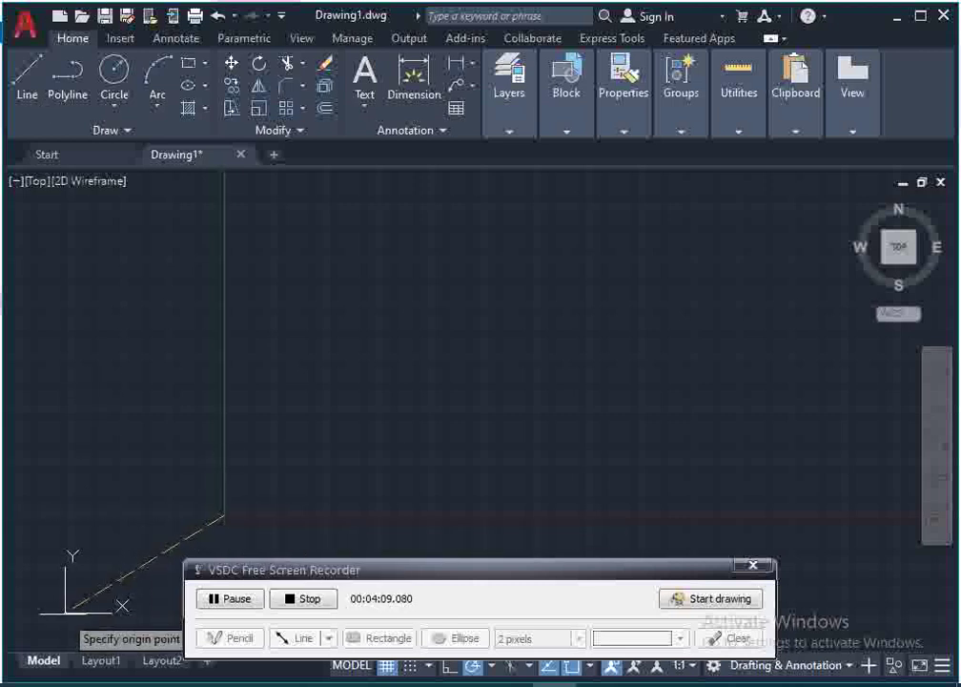
pyautogui.click(16, 633)
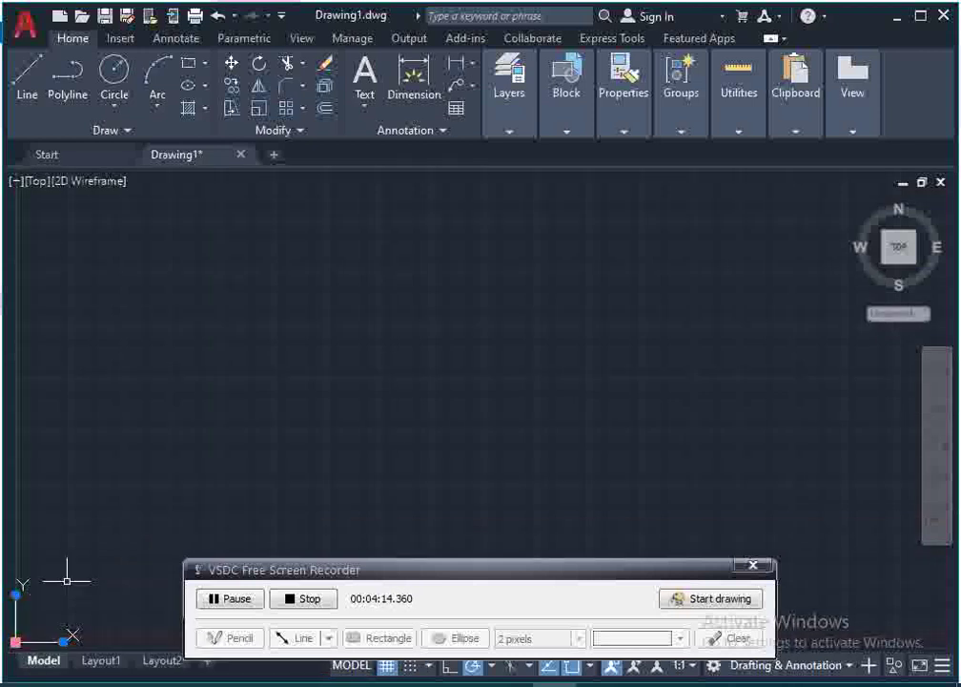
pyautogui.click(149, 496)
pyautogui.click(249, 410)
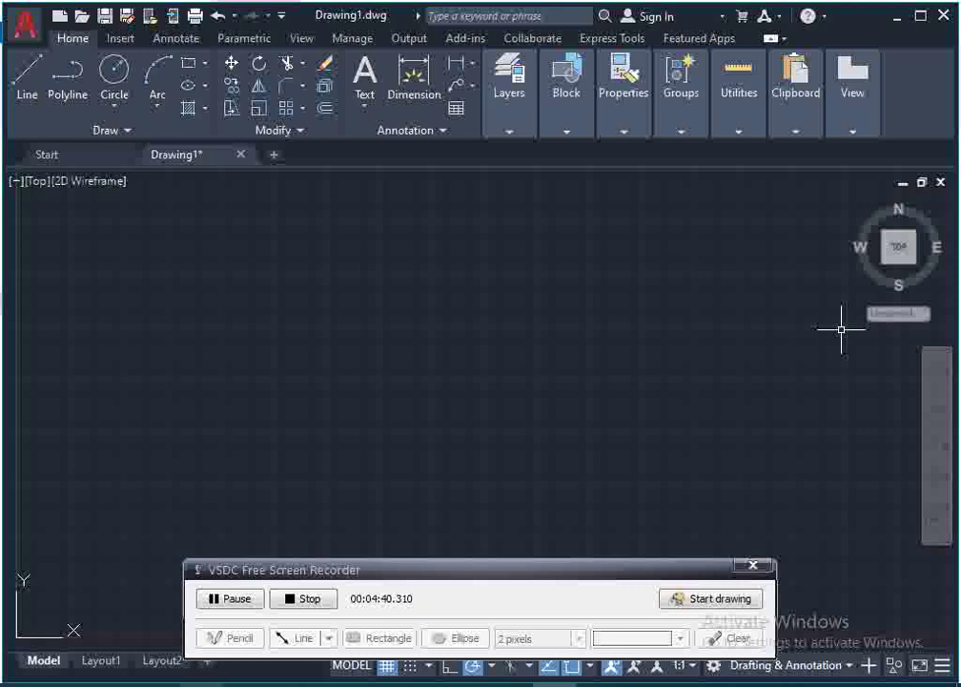
# Choose Save from the application menu to bring up Save Drawing As for Drawing1.dwg
pyautogui.click(27, 27)
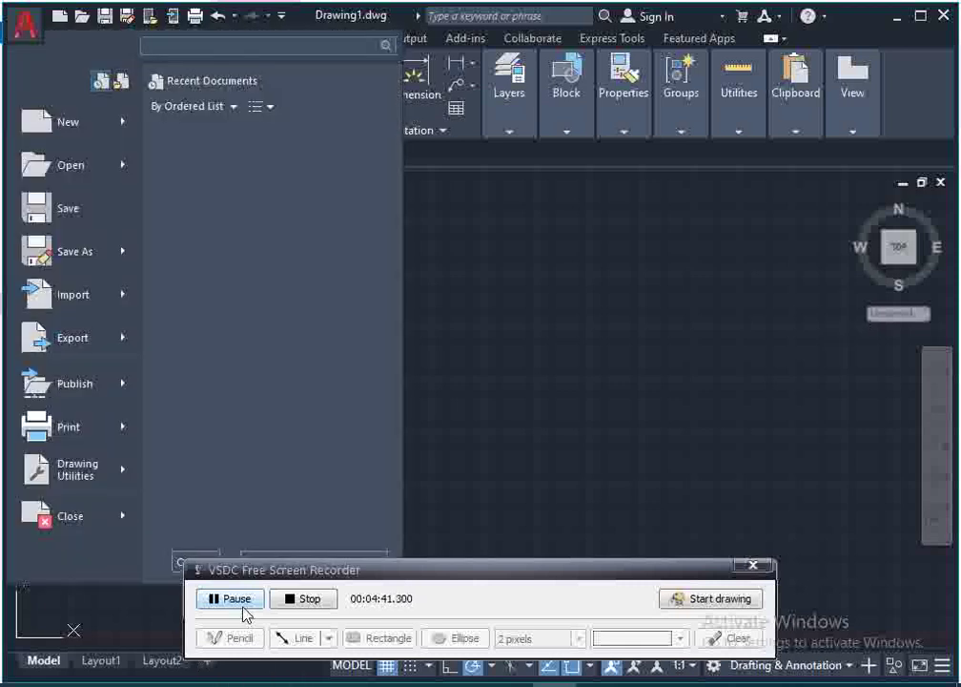
pyautogui.click(65, 210)
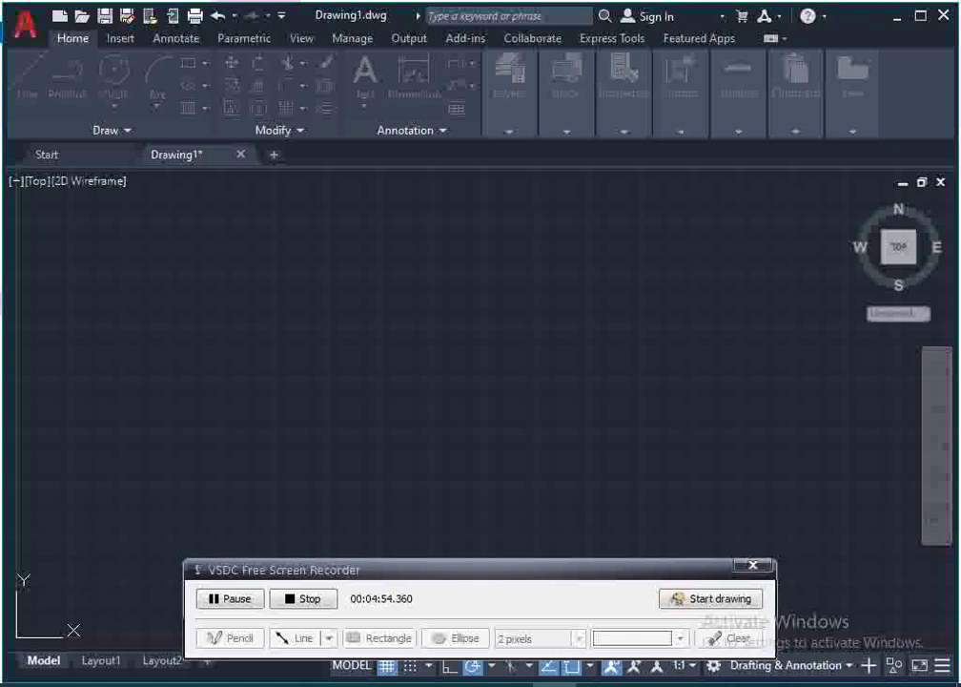
pyautogui.click(70, 387)
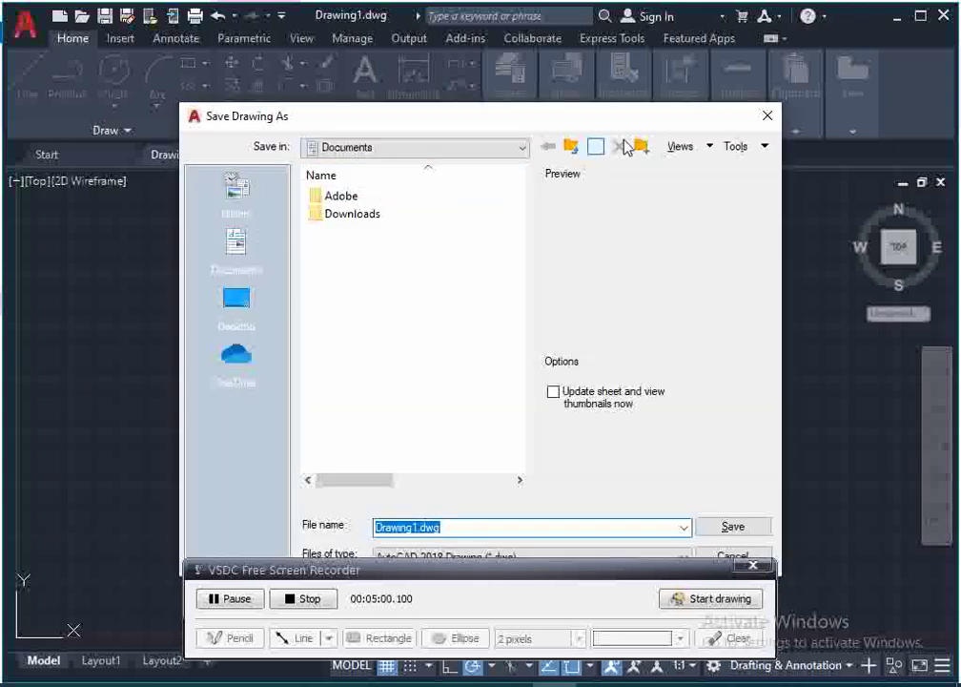
# Switch the save location to Local Disk (E:) and create a new folder, abandoning its rename
pyautogui.click(479, 147)
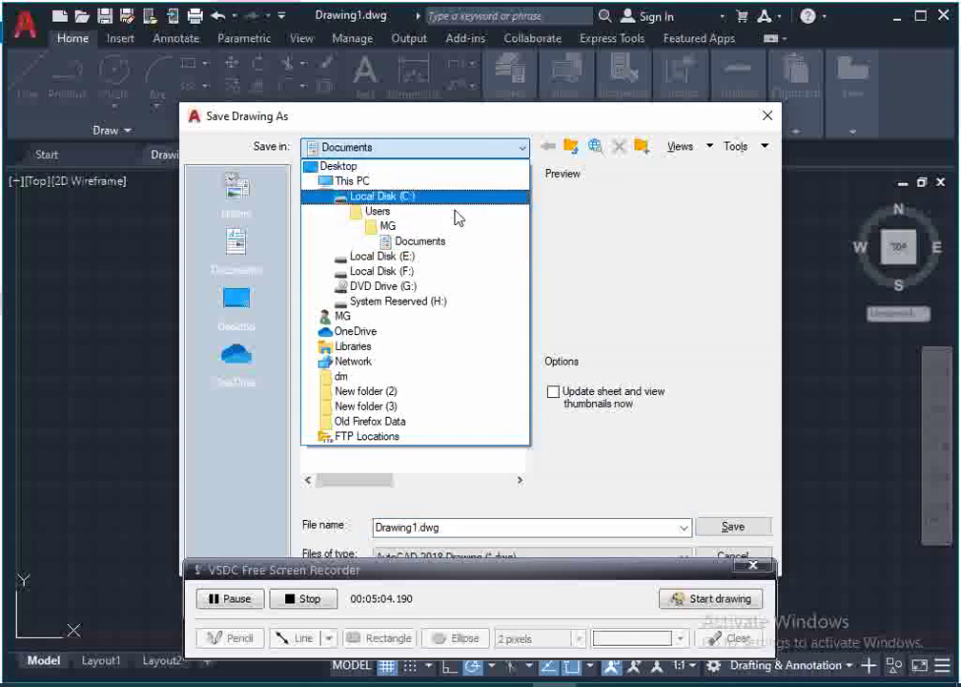
pyautogui.click(430, 259)
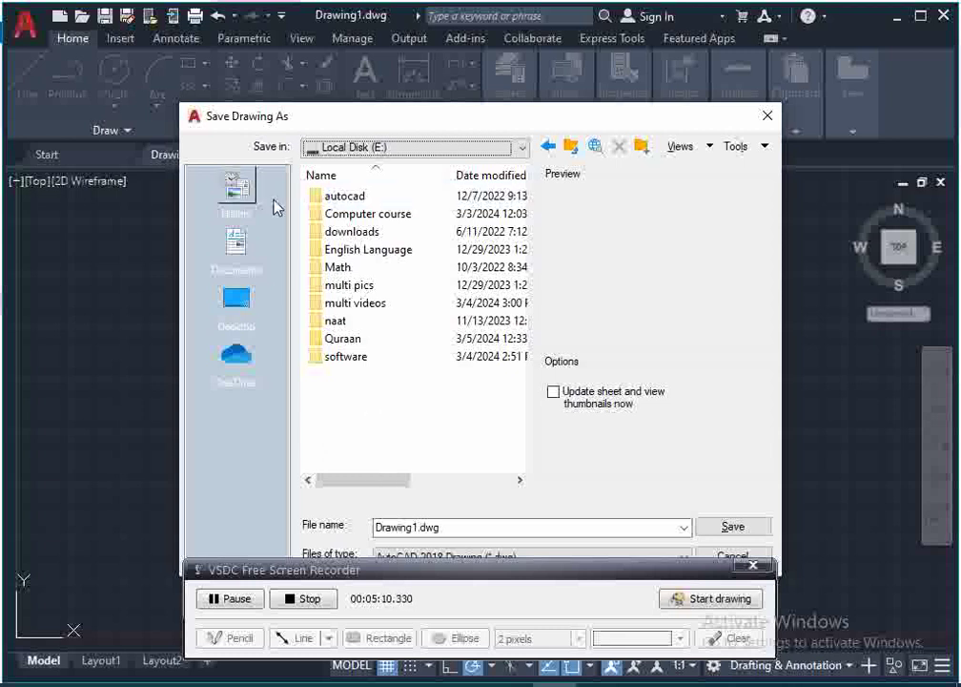
pyautogui.click(643, 153)
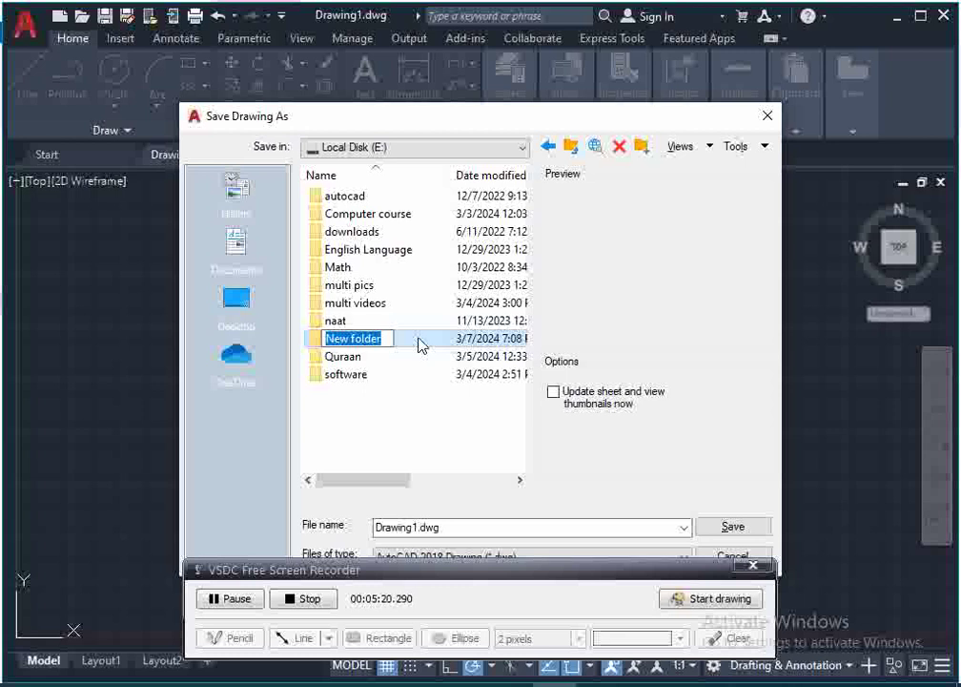
pyautogui.write('Ar')
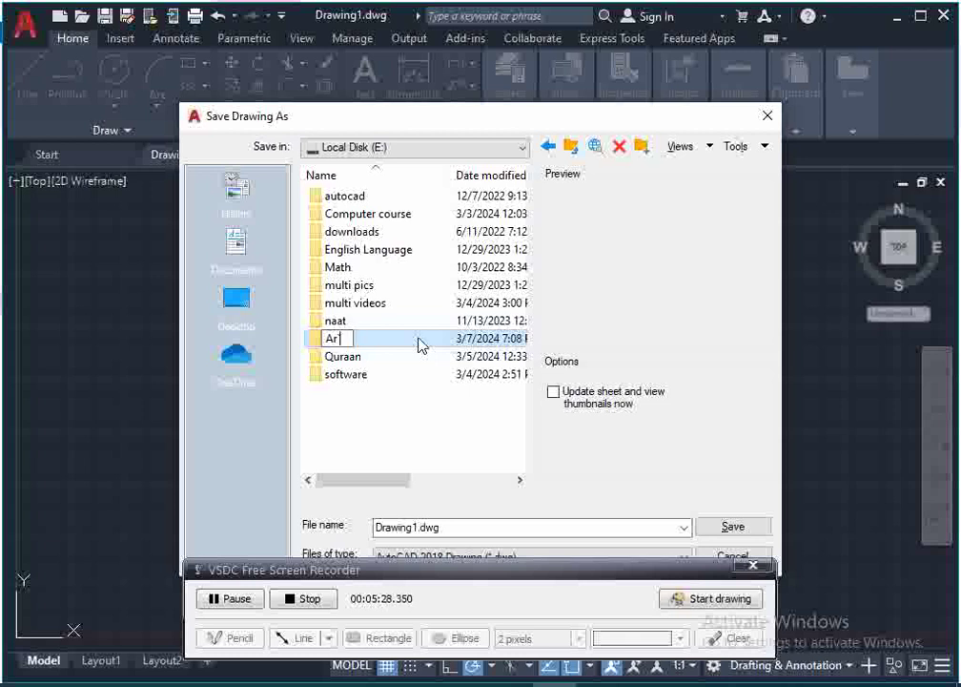
pyautogui.press('BackSpace')
pyautogui.press('BackSpace')
pyautogui.press('Escape')
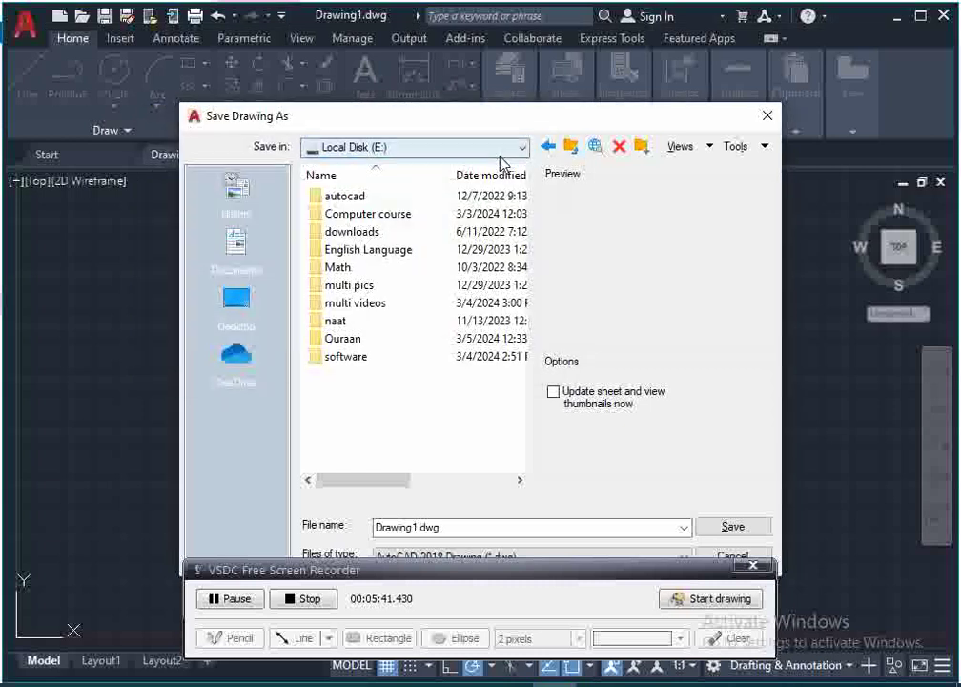
# Switch the save location to Local Disk (F:) and open the BS folder
pyautogui.click(508, 149)
pyautogui.click(403, 228)
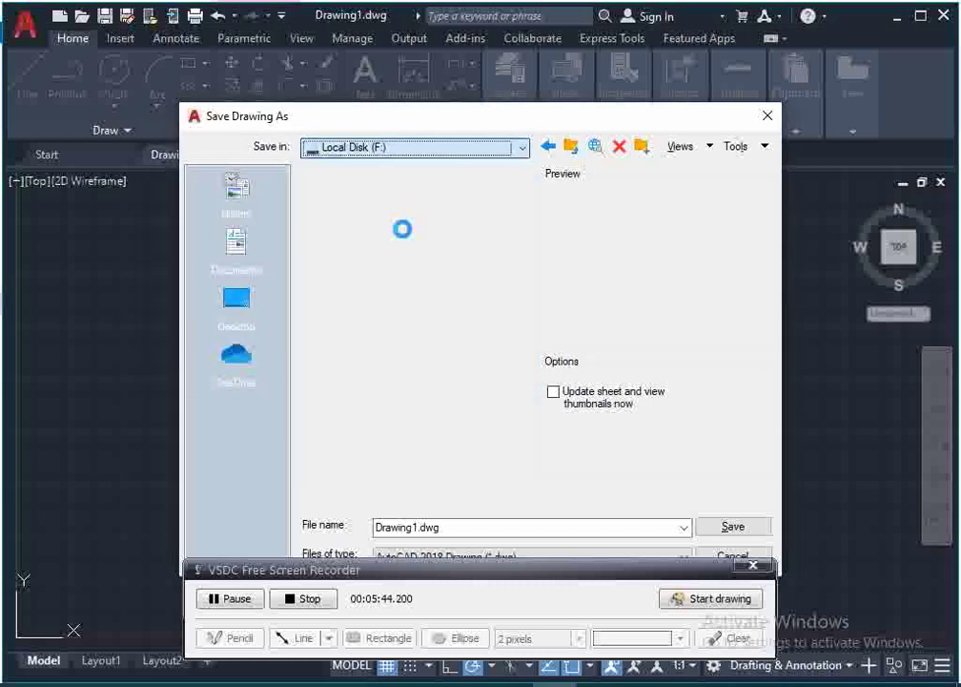
pyautogui.click(386, 213)
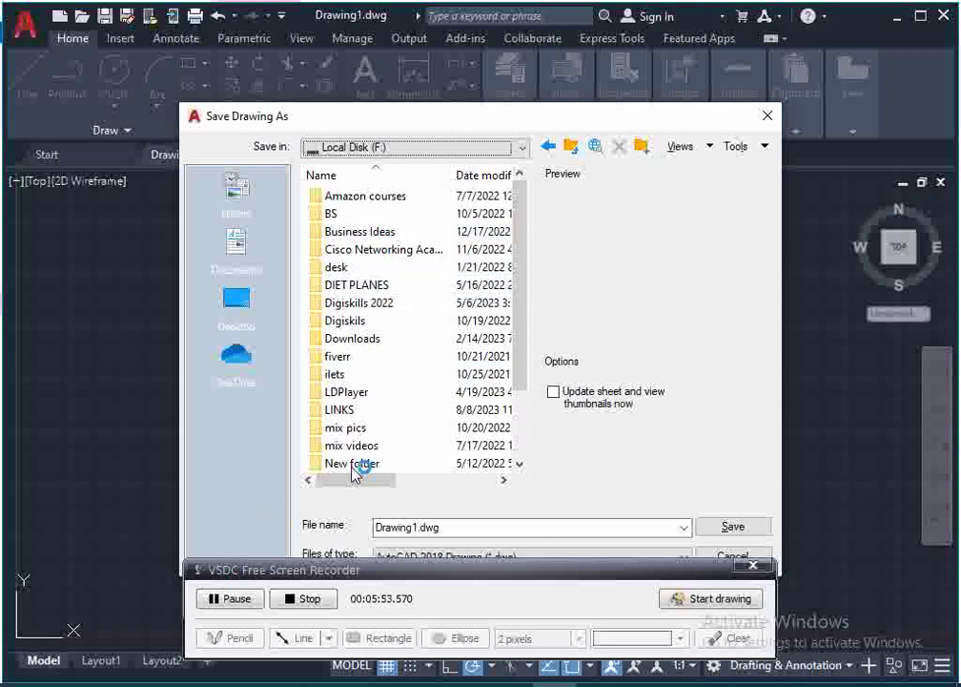
pyautogui.scroll(-2, 399, 324)
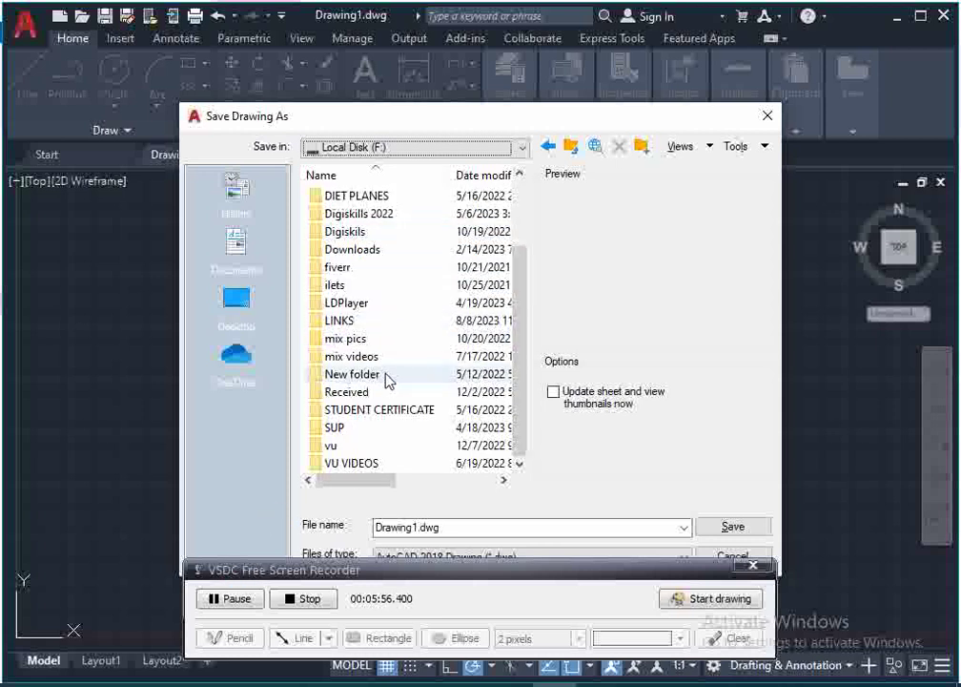
pyautogui.scroll(1, 391, 363)
pyautogui.scroll(1, 392, 349)
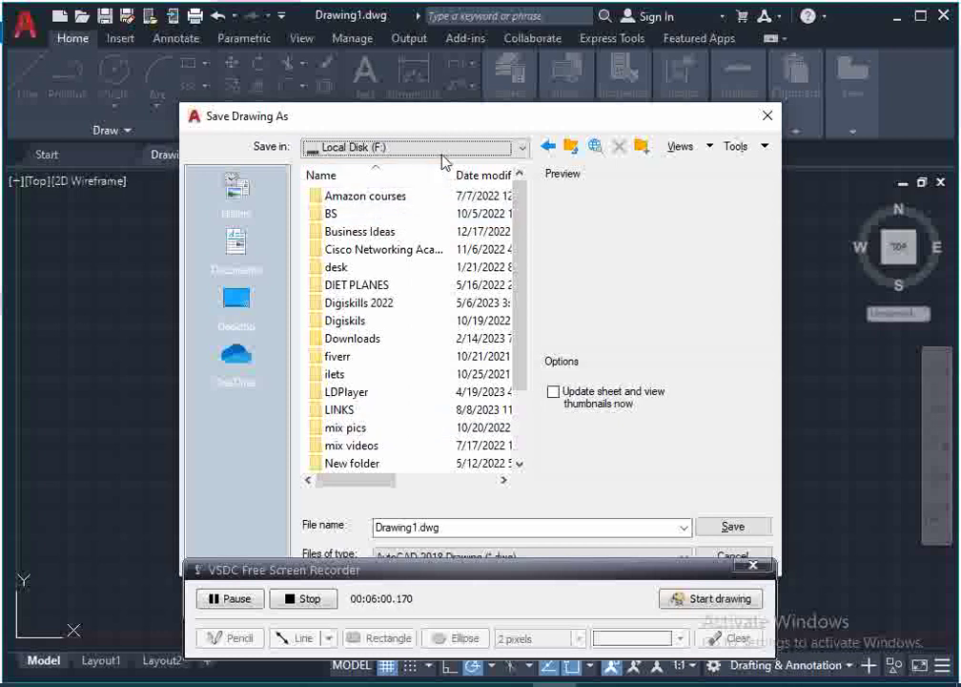
pyautogui.doubleClick(414, 222)
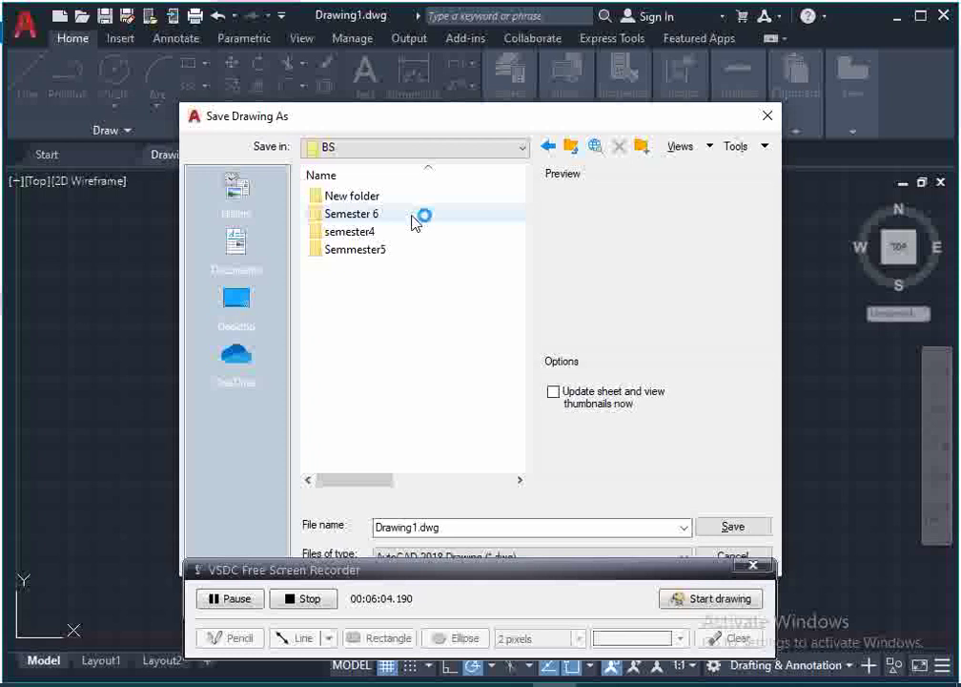
# Go to vu\channel\autocad on Local Disk (F:) and save Drawing1.dwg there
pyautogui.click(437, 147)
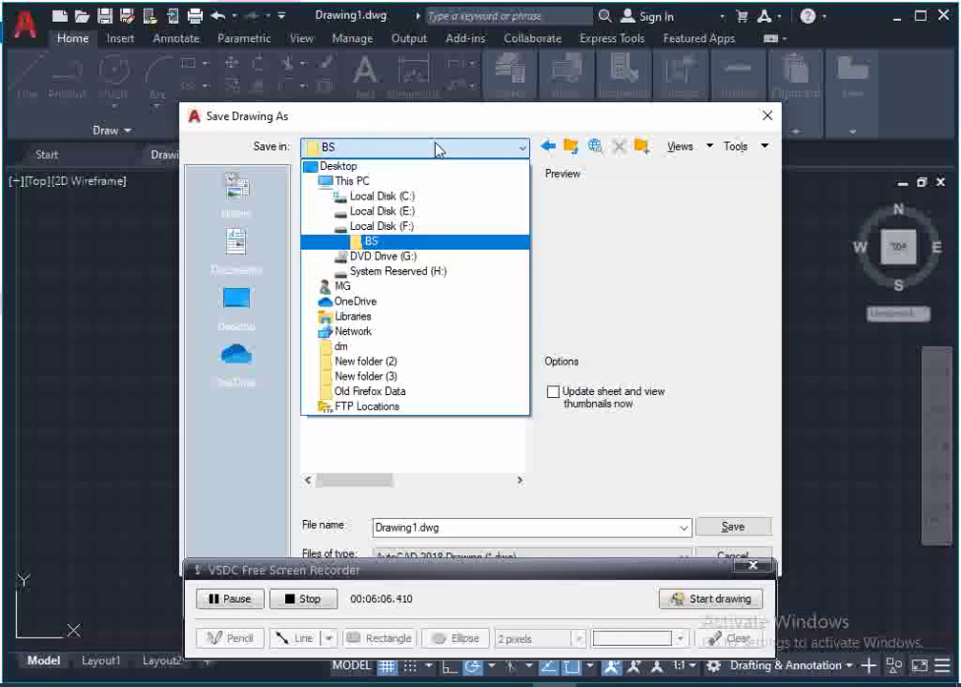
pyautogui.click(399, 227)
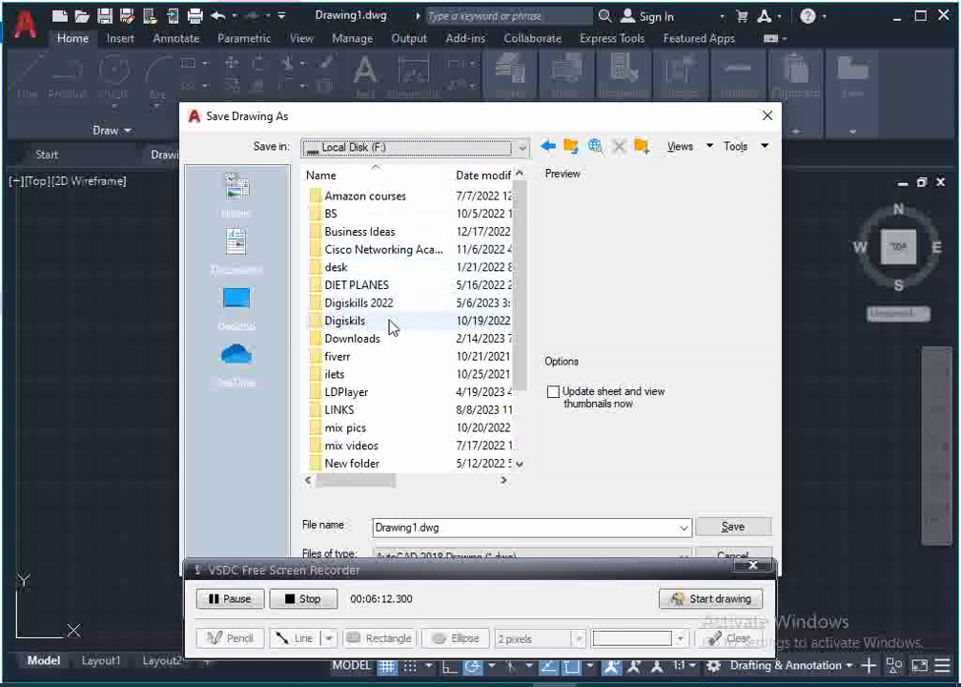
pyautogui.scroll(-3, 381, 429)
pyautogui.click(259, 572)
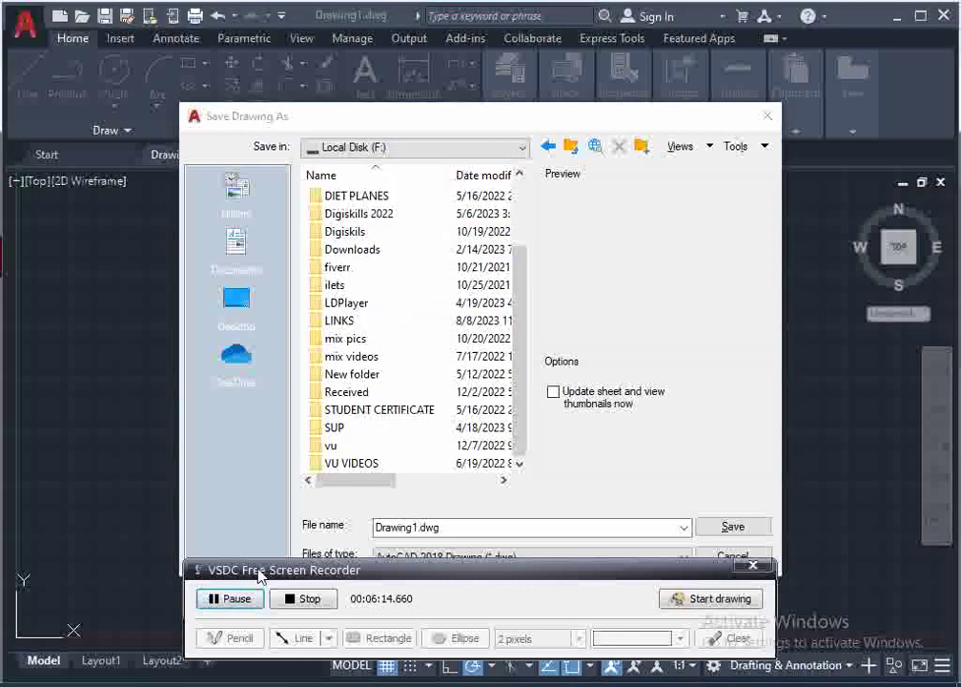
pyautogui.click(319, 445)
pyautogui.doubleClick(320, 445)
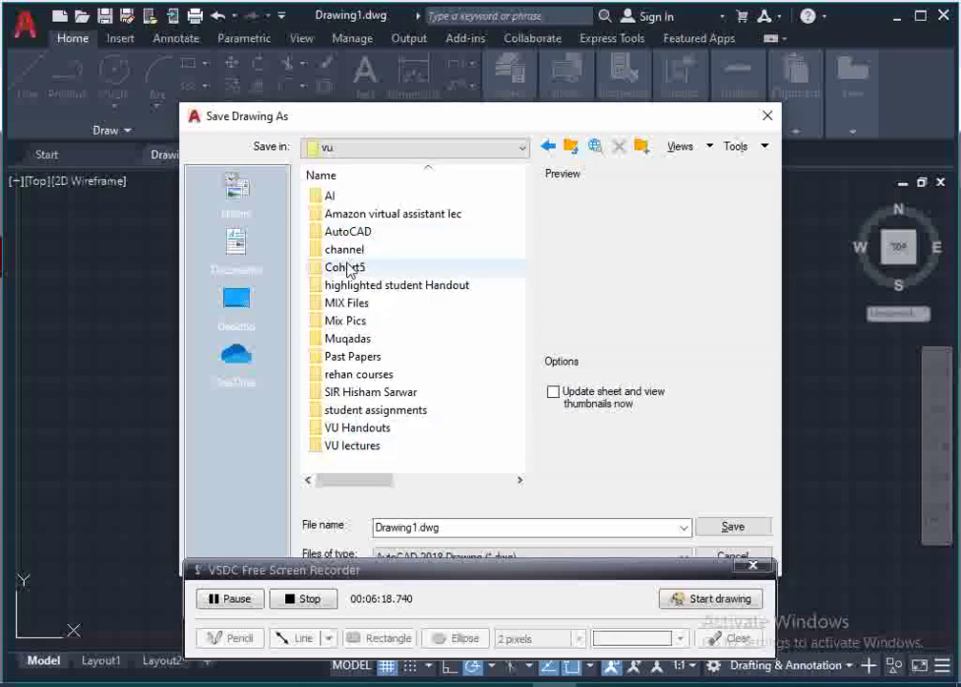
pyautogui.doubleClick(344, 249)
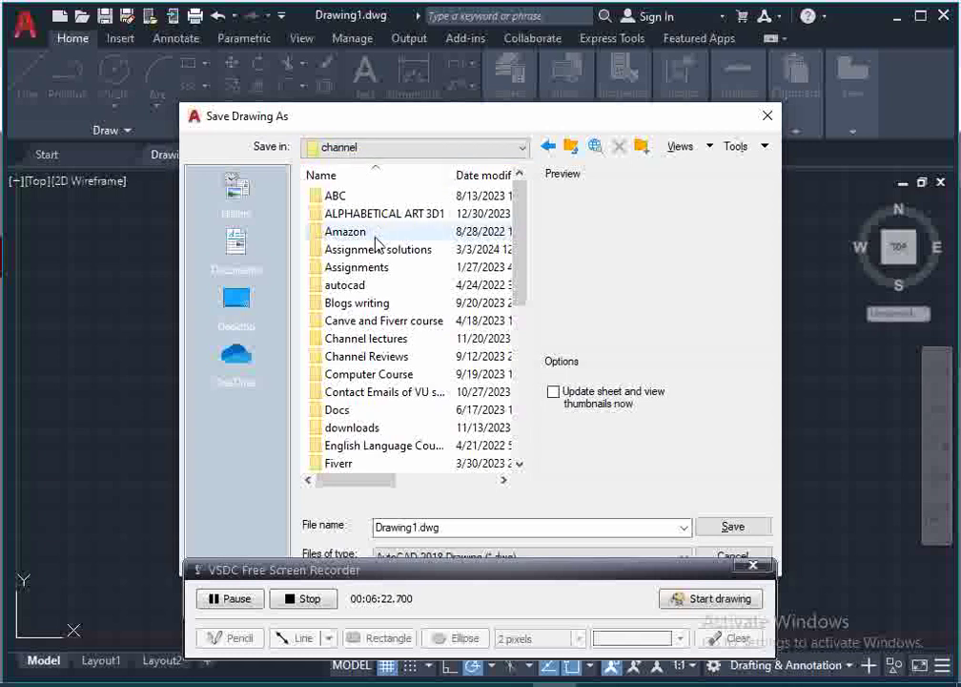
pyautogui.doubleClick(367, 286)
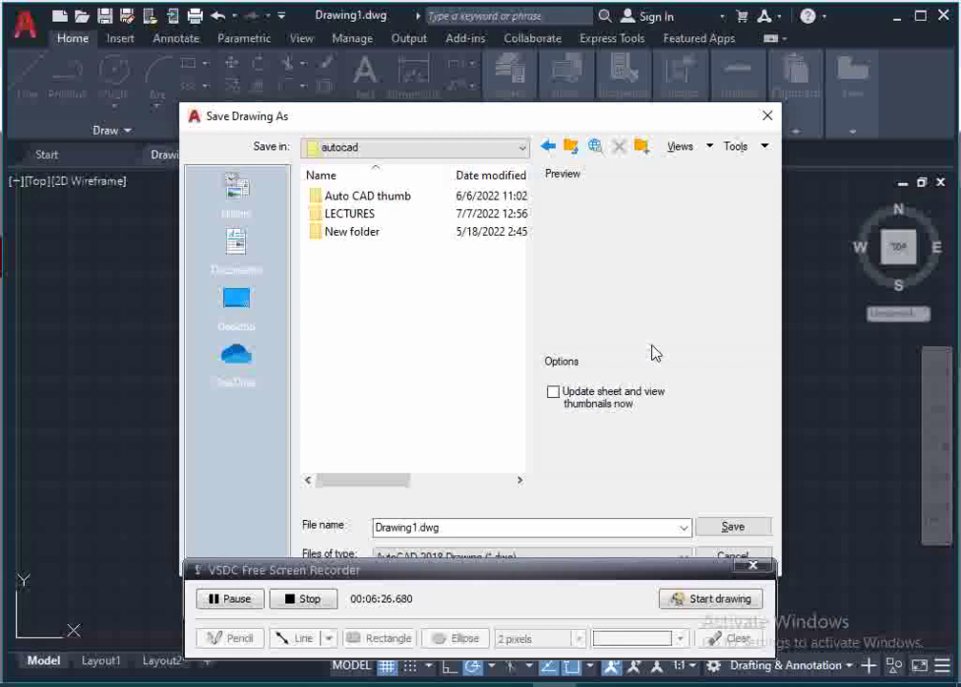
pyautogui.moveTo(475, 122); pyautogui.dragTo(400, 98)
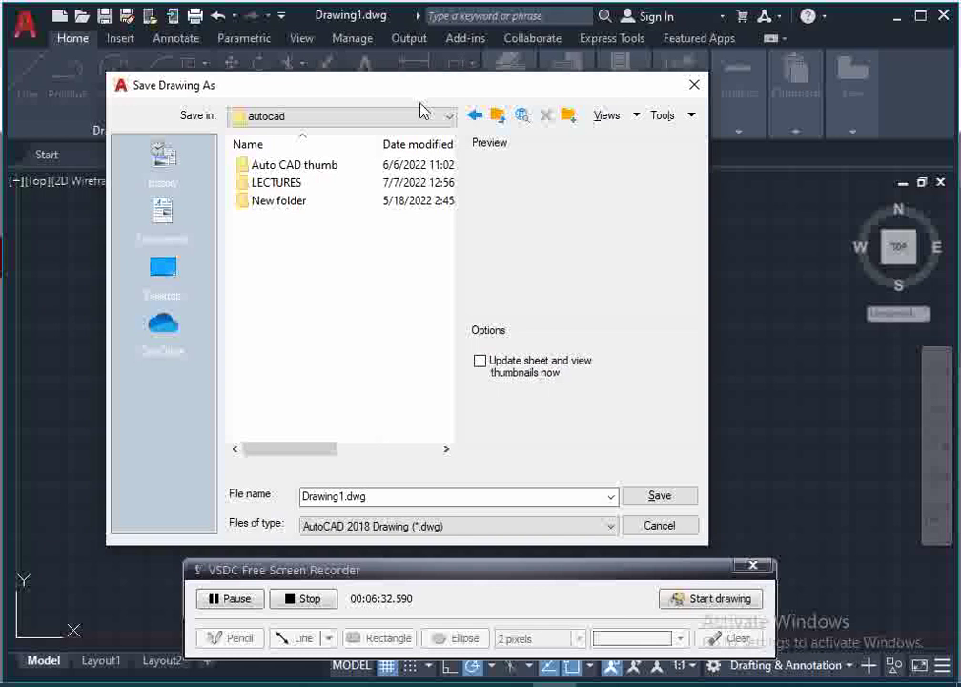
pyautogui.click(672, 498)
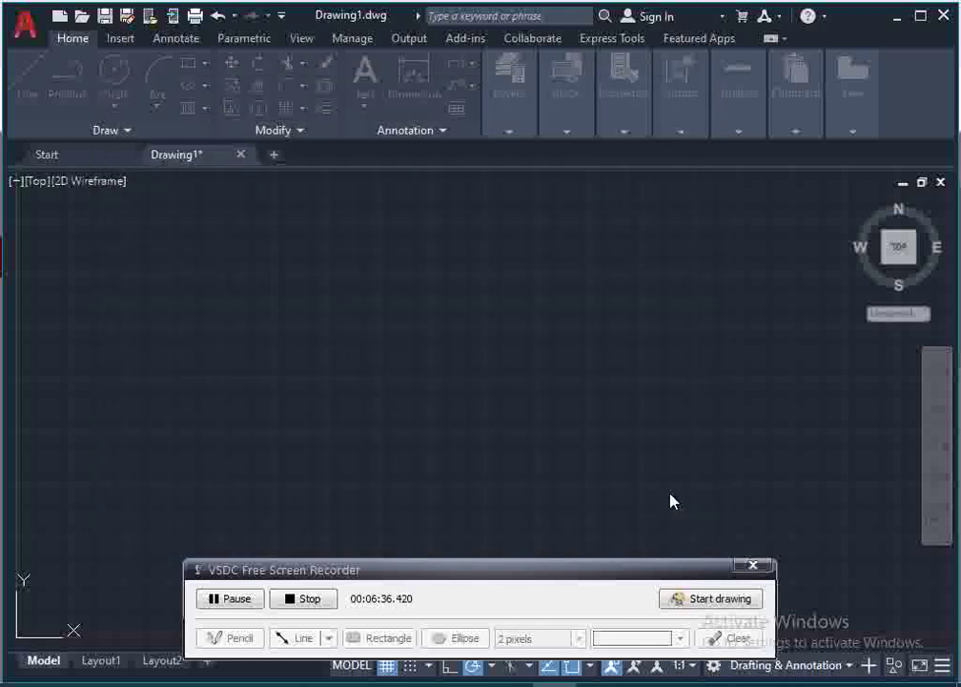